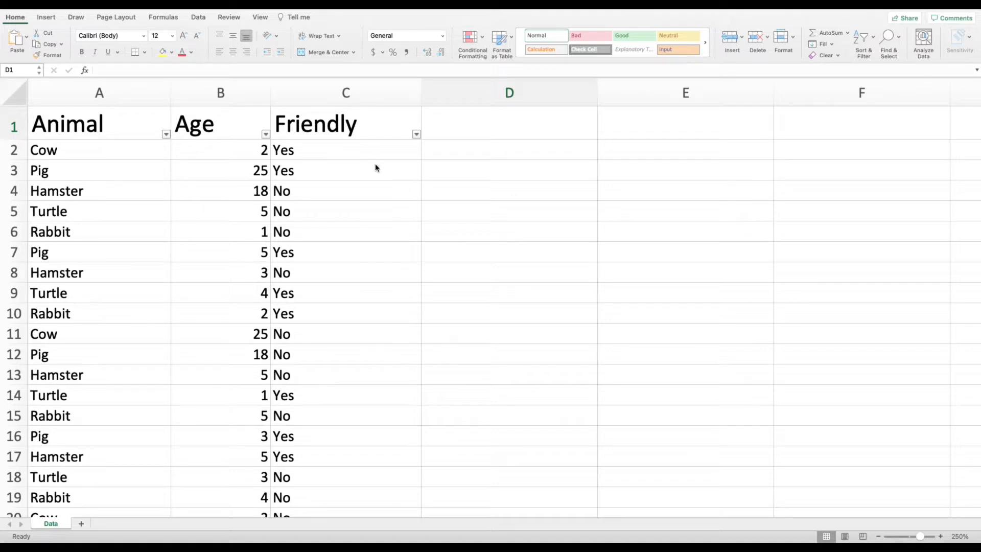
Step: Add the header "If Function" in cell D1, beside the Friendly column
{"action": "left_click", "coordinate": [506, 150]}
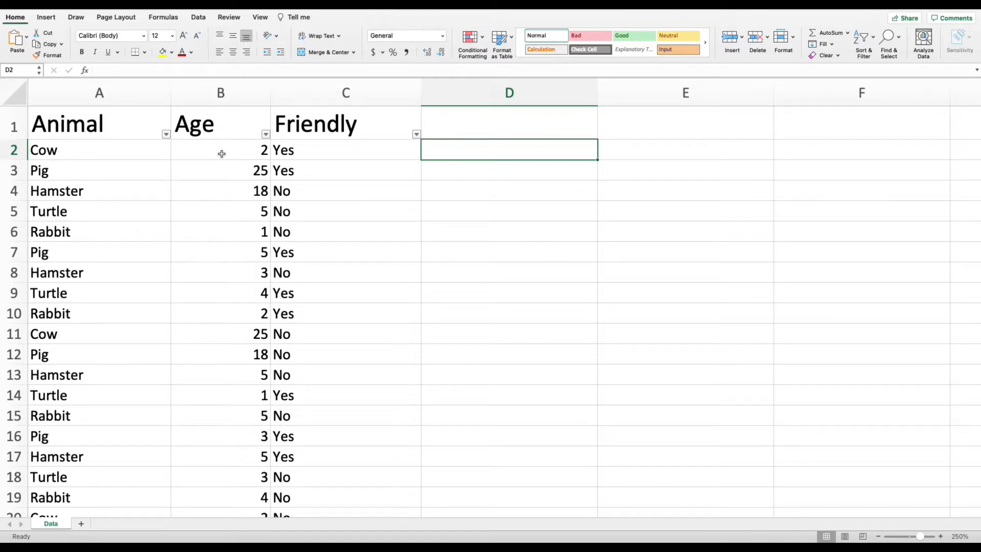
{"action": "double_click", "coordinate": [510, 152]}
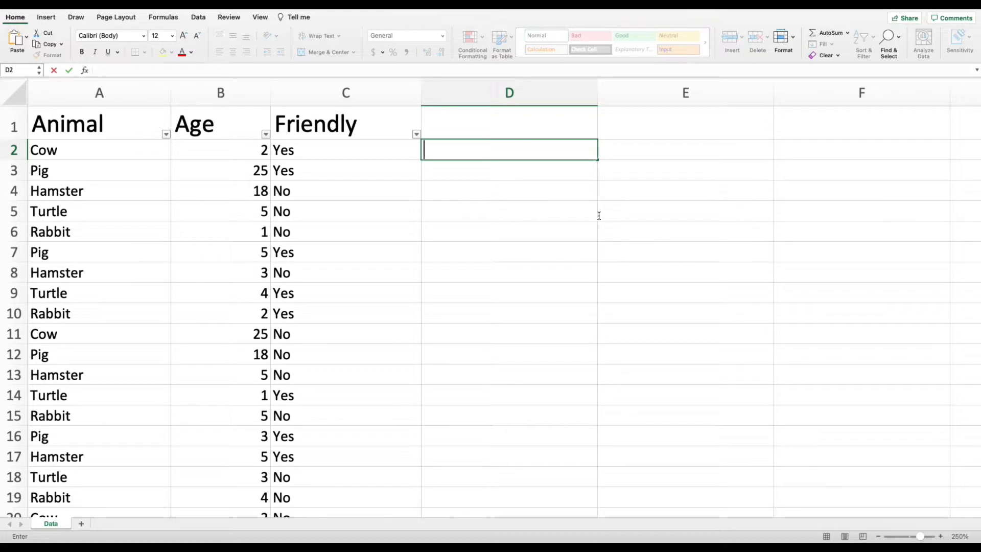
{"action": "left_click", "coordinate": [480, 130]}
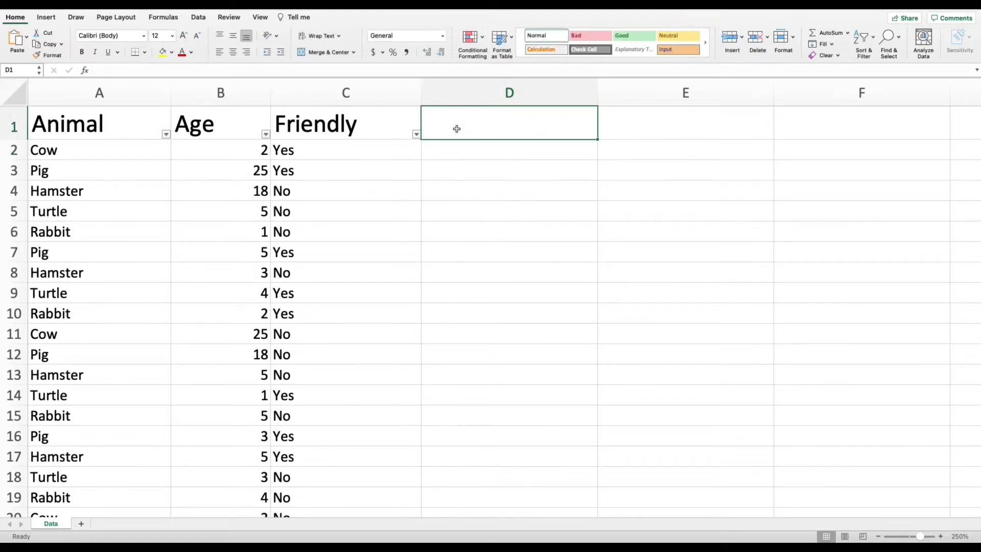
{"action": "type", "text": "F"}
{"action": "key", "text": "BackSpace"}
{"action": "type", "text": "If Function"}
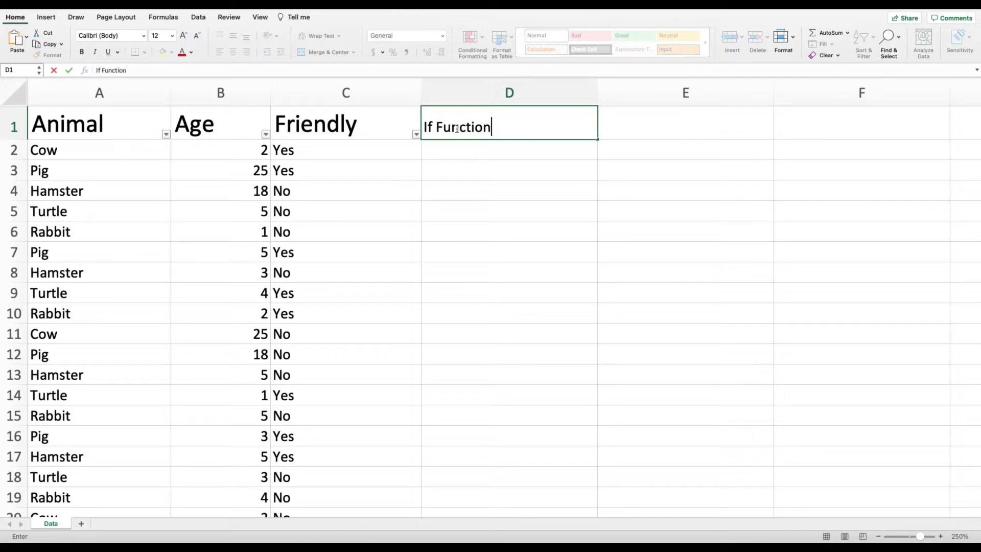
{"action": "key", "text": "Return"}
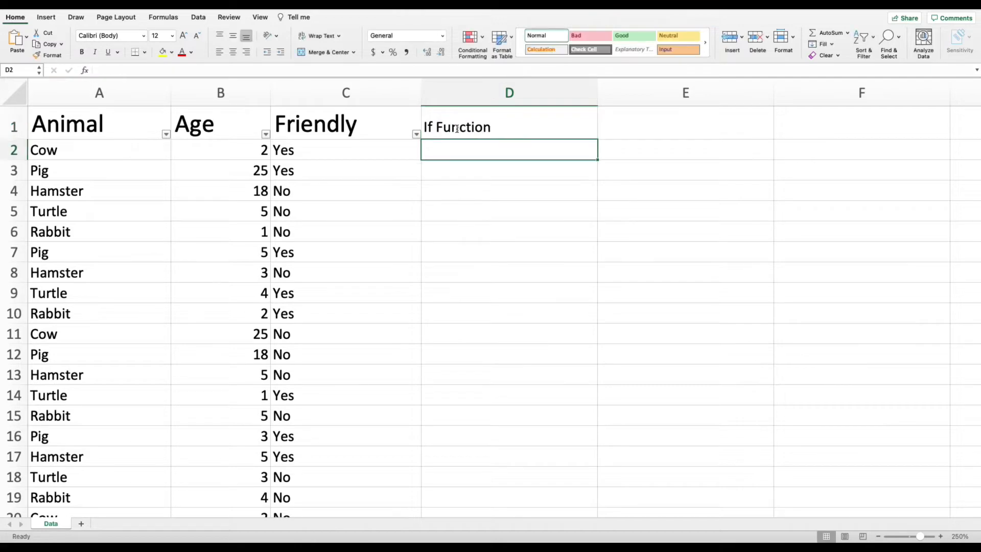
Step: Enter the formula =IF(B2>5,"Really Old","This is young") in cell D2
{"action": "type", "text": "=if("}
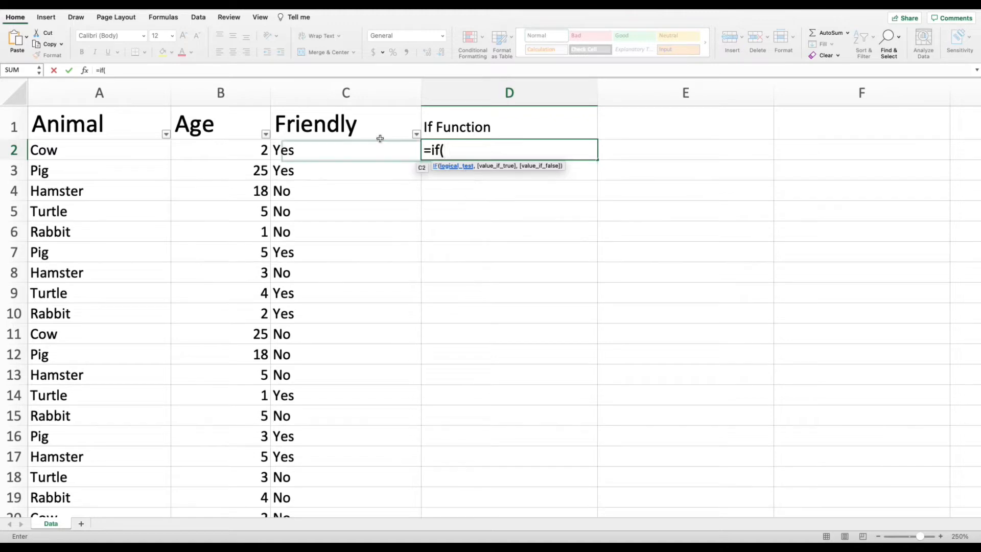
{"action": "left_click", "coordinate": [238, 149]}
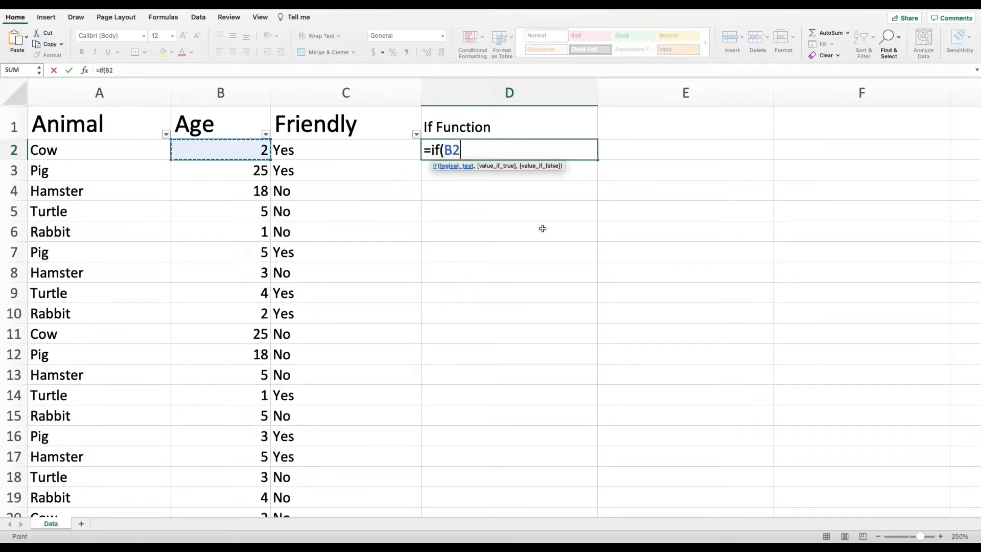
{"action": "key", "text": "BackSpace"}
{"action": "key", "text": "BackSpace"}
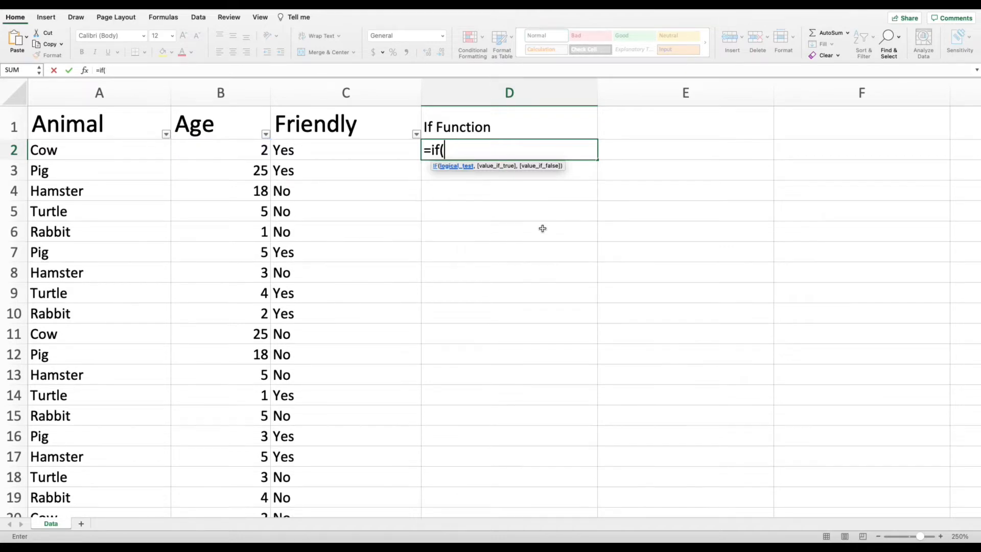
{"action": "type", "text": "B2"}
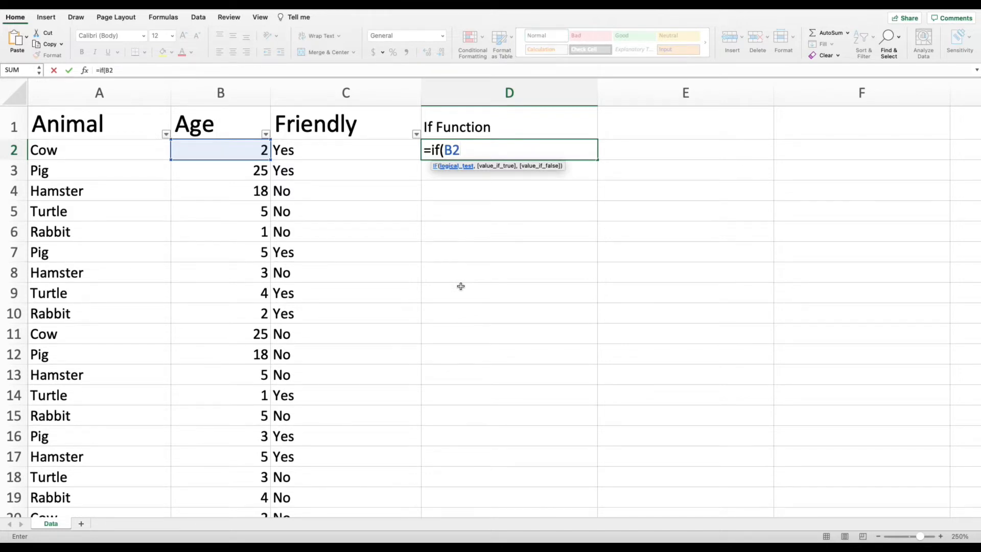
{"action": "type", "text": ">"}
{"action": "key", "text": "BackSpace"}
{"action": "type", "text": "<"}
{"action": "key", "text": "BackSpace"}
{"action": "type", "text": ">5"}
{"action": "type", "text": ","}
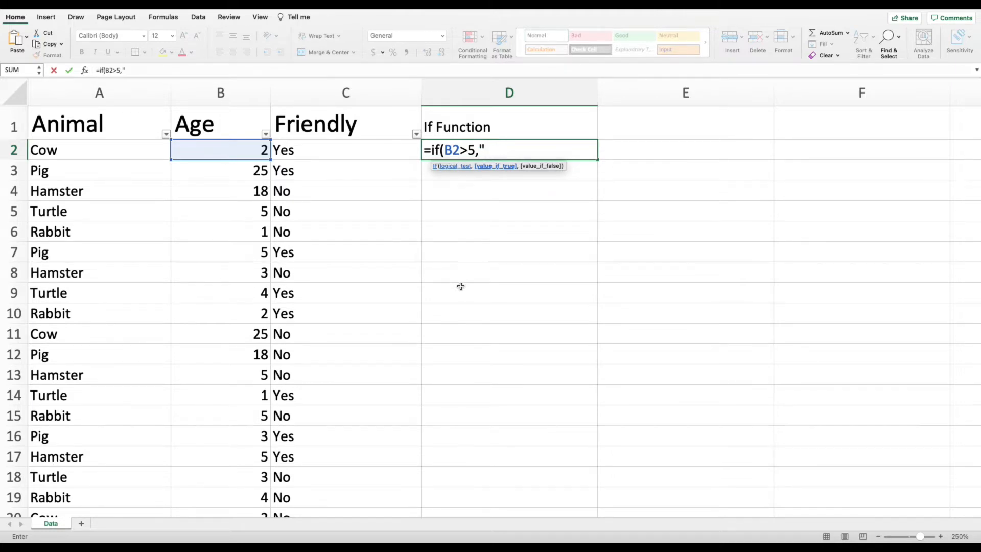
{"action": "type", "text": "Really Old\""}
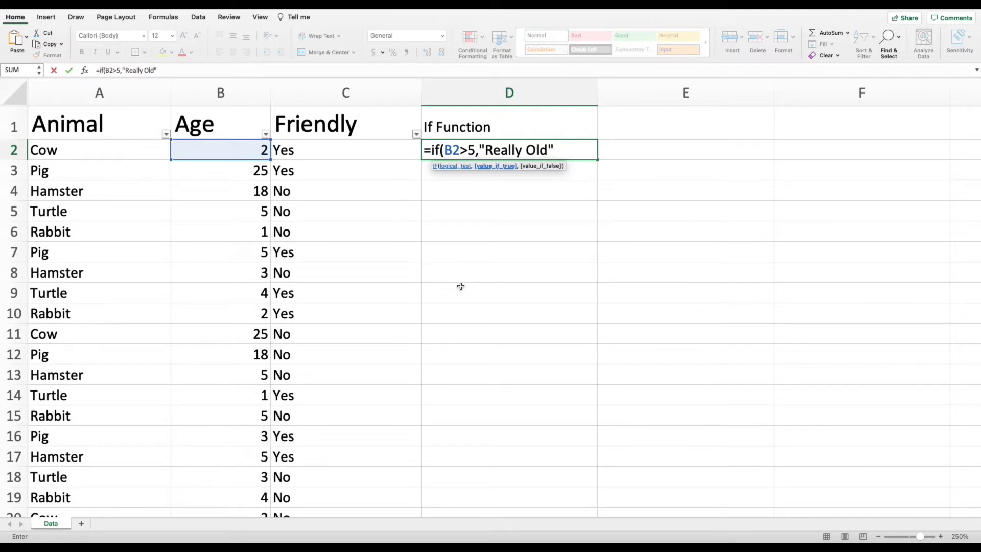
{"action": "type", "text": ",\"This is "}
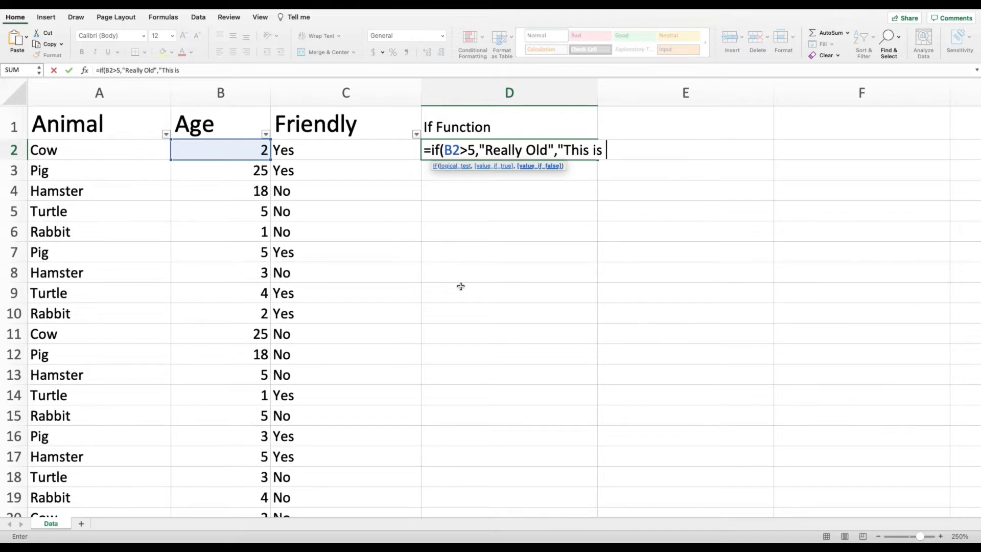
{"action": "type", "text": "young\")"}
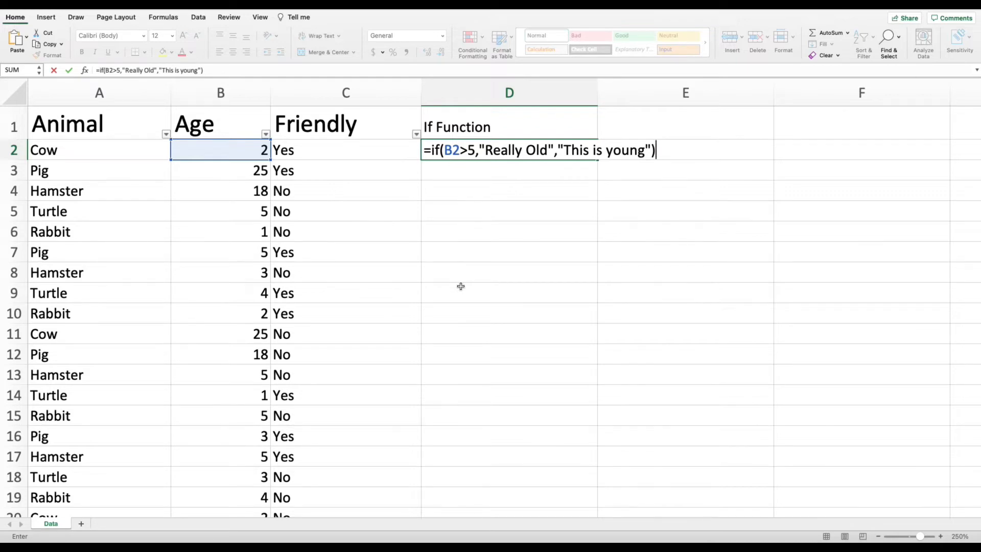
{"action": "key", "text": "Return"}
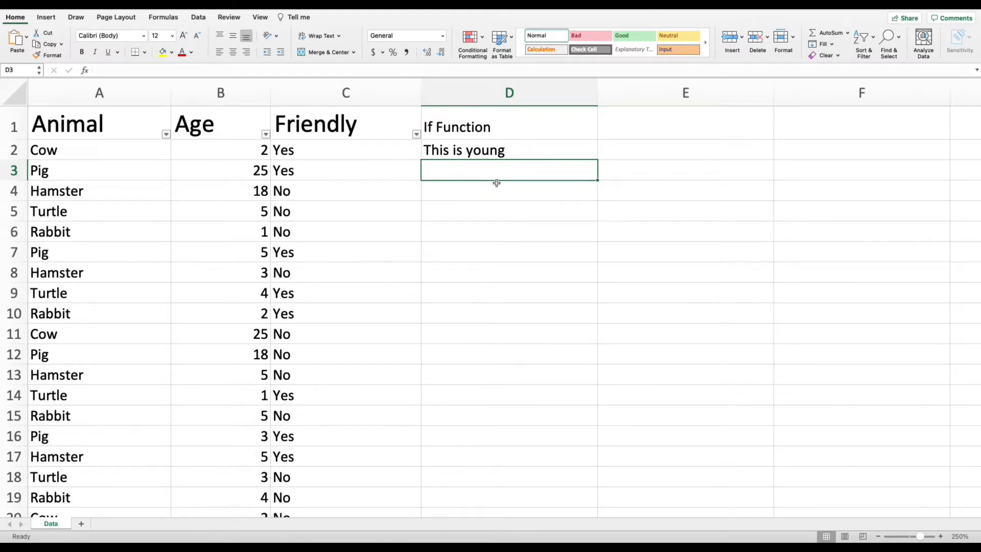
Step: Fill the D2 formula down to D13 and inspect the formulas in D2, D3 and D9
{"action": "left_click", "coordinate": [537, 149]}
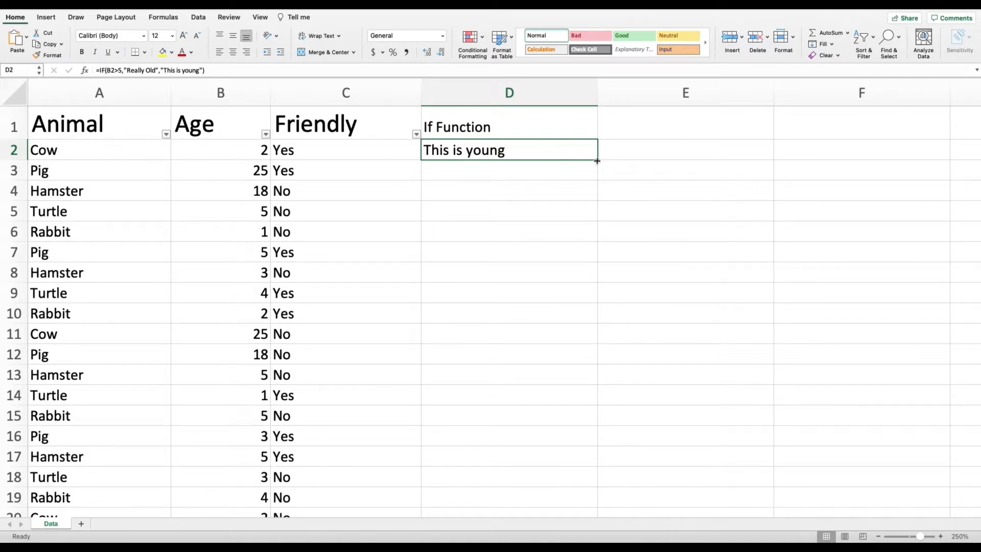
{"action": "left_click_drag", "start_coordinate": [598, 160], "coordinate": [593, 375]}
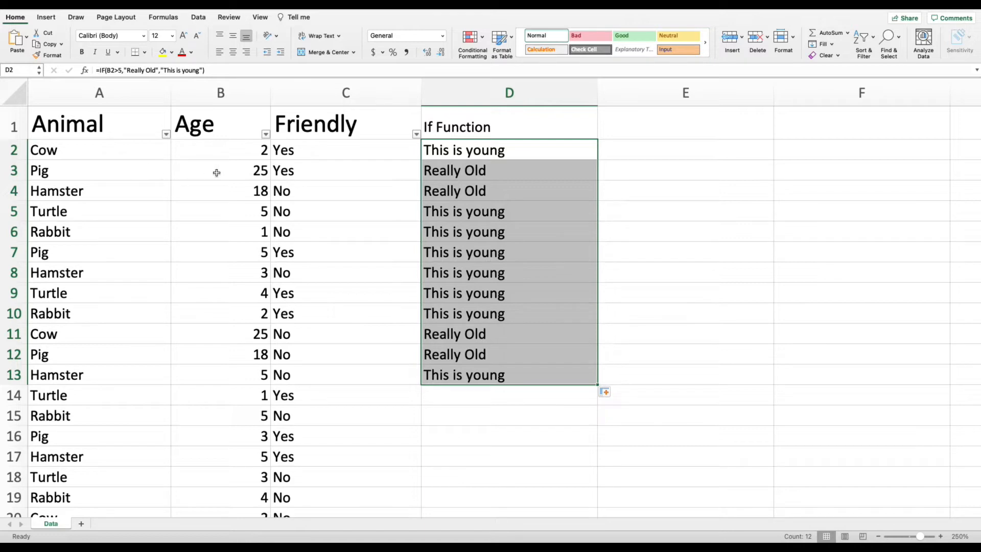
{"action": "left_click", "coordinate": [461, 153]}
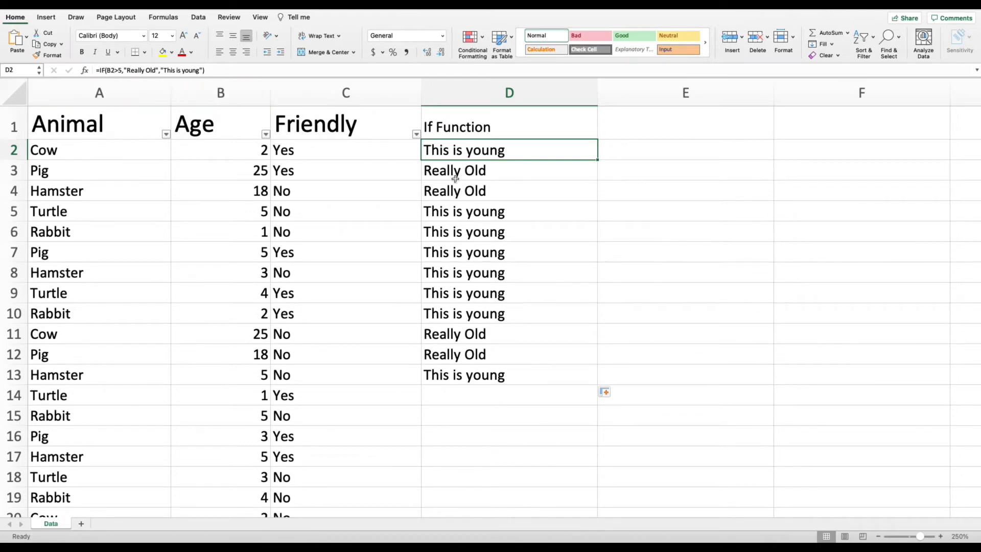
{"action": "left_click", "coordinate": [474, 173]}
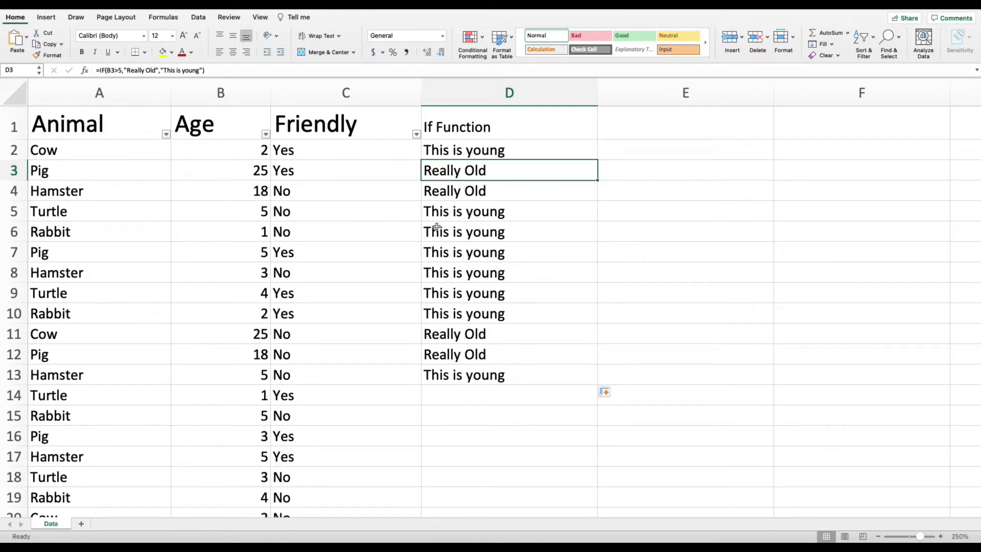
{"action": "left_click", "coordinate": [471, 295]}
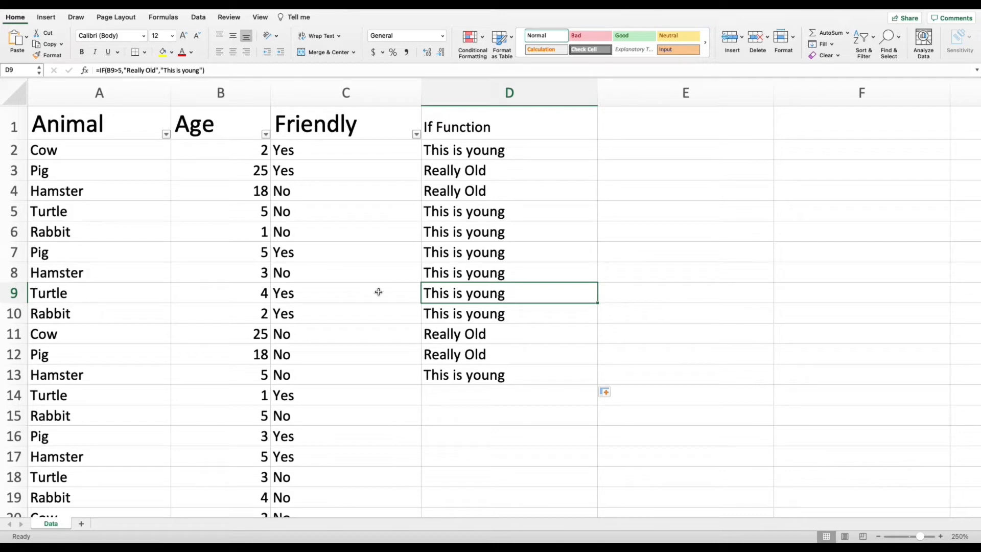
Step: Clear the IF formulas from D2 to D13, keeping the column header
{"action": "left_click", "coordinate": [473, 157]}
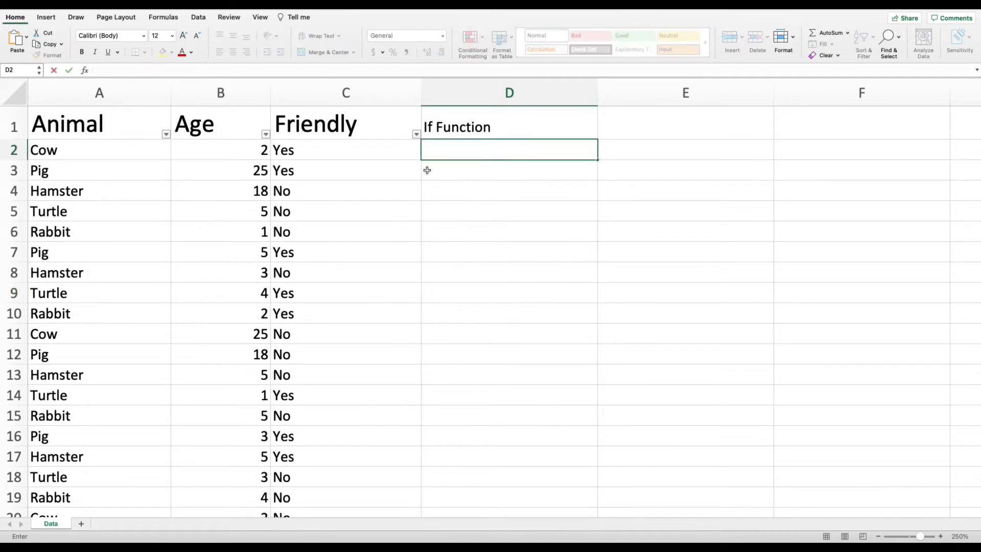
{"action": "left_click", "coordinate": [459, 184]}
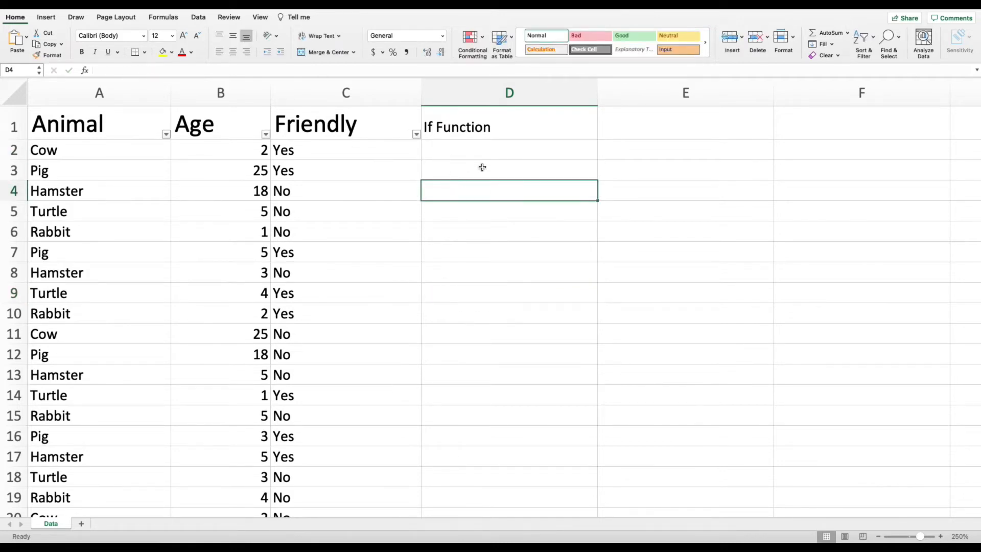
Step: Enter the formula =IF(B2<5,"young","old") in cell D2
{"action": "left_click", "coordinate": [441, 147]}
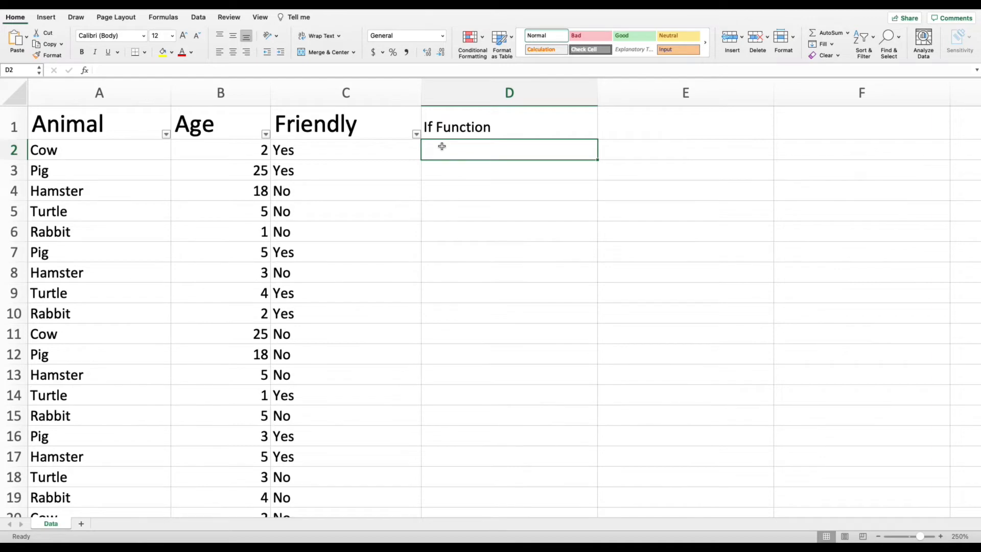
{"action": "type", "text": "="}
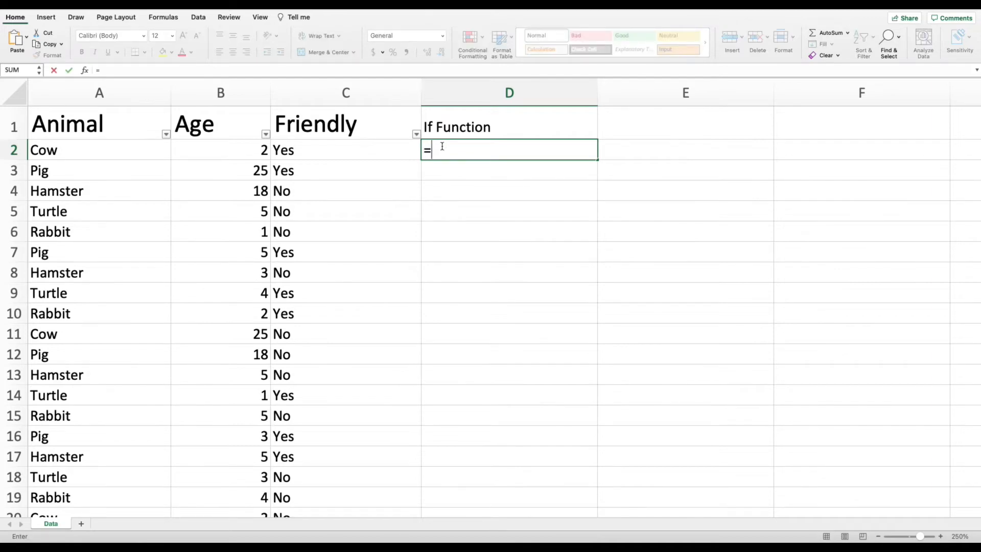
{"action": "type", "text": "if("}
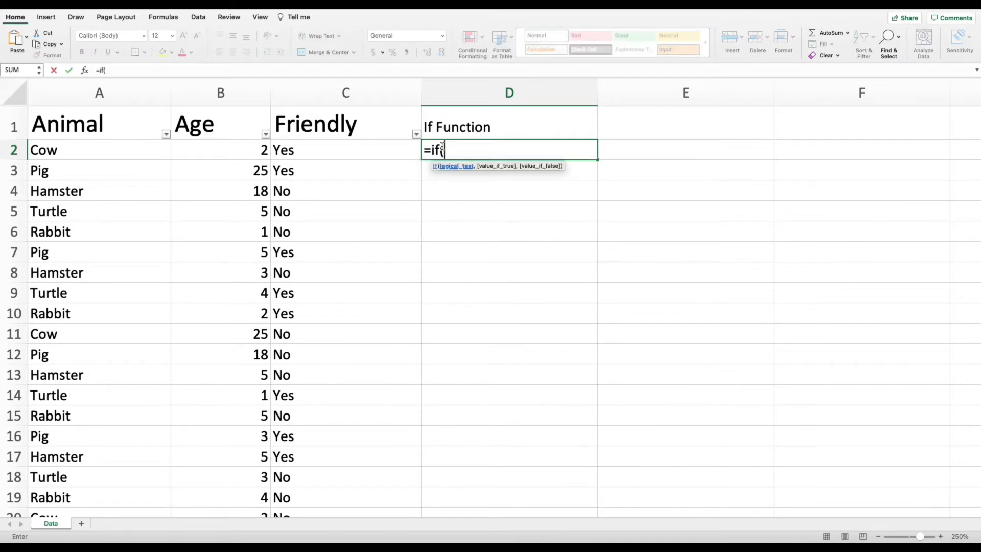
{"action": "left_click", "coordinate": [261, 149]}
{"action": "type", "text": ">"}
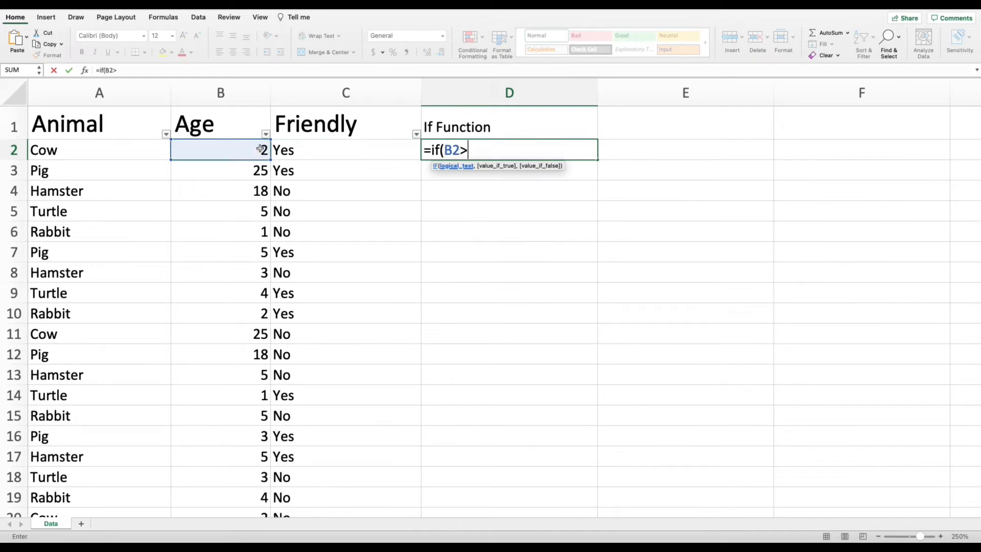
{"action": "key", "text": "BackSpace"}
{"action": "type", "text": "<5,\""}
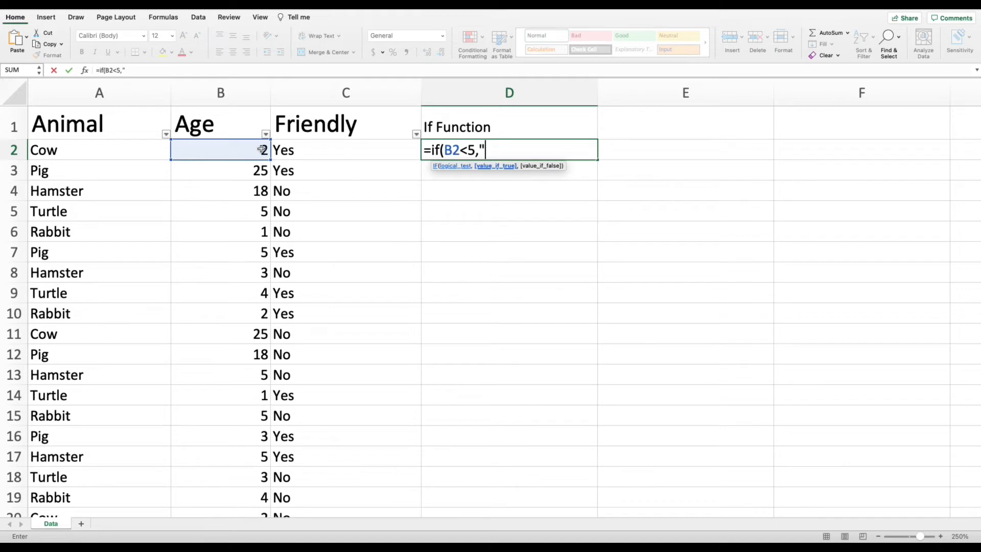
{"action": "type", "text": "young\",\""}
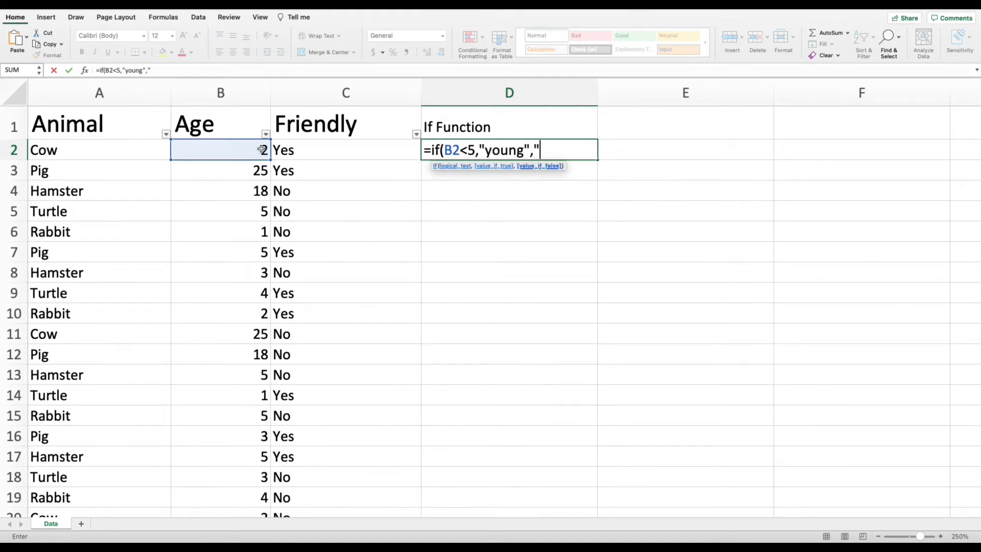
{"action": "type", "text": "old\")"}
{"action": "key", "text": "Return"}
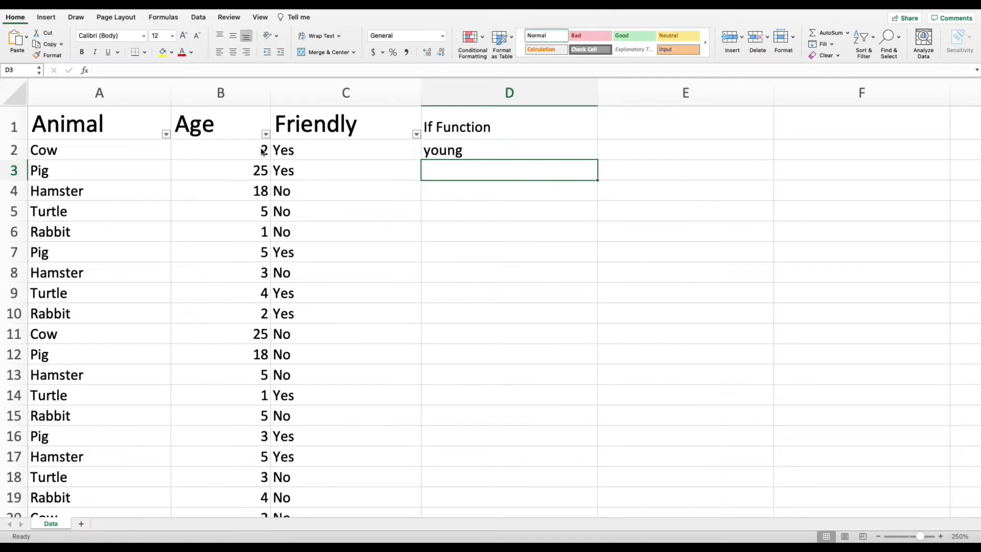
Step: Fill the D2 formula down to D18 and inspect the age in B7 and the formula in D7
{"action": "left_click", "coordinate": [497, 151]}
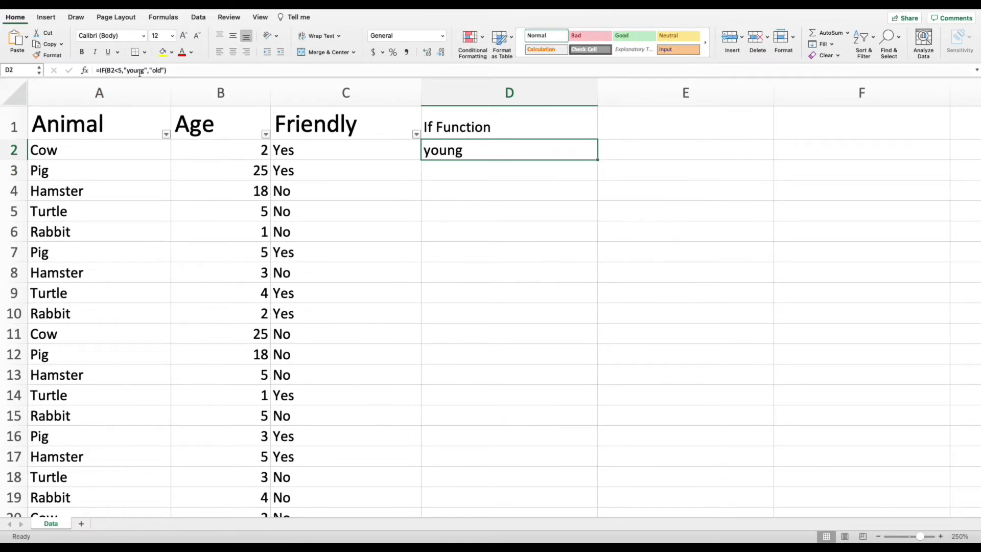
{"action": "left_click_drag", "start_coordinate": [597, 160], "coordinate": [589, 484]}
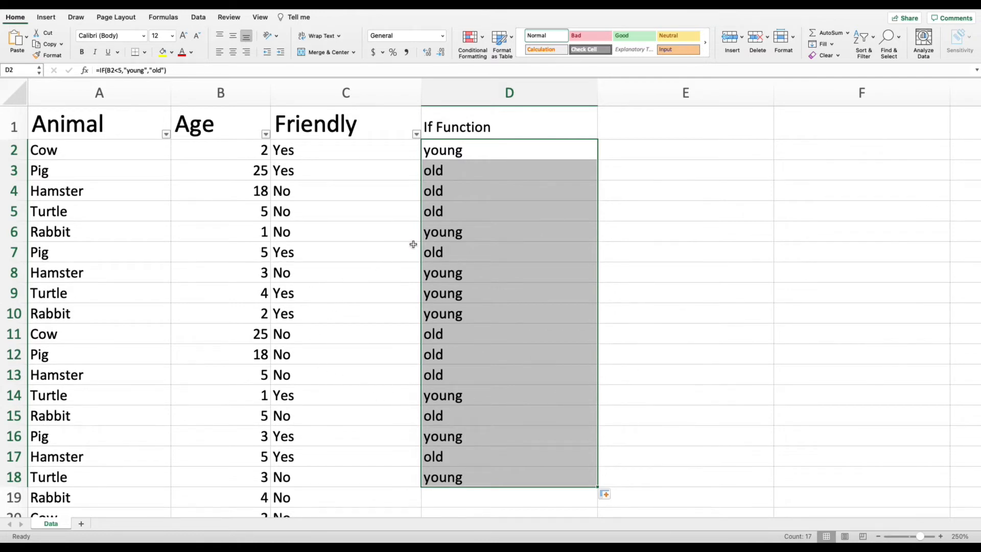
{"action": "left_click", "coordinate": [250, 256]}
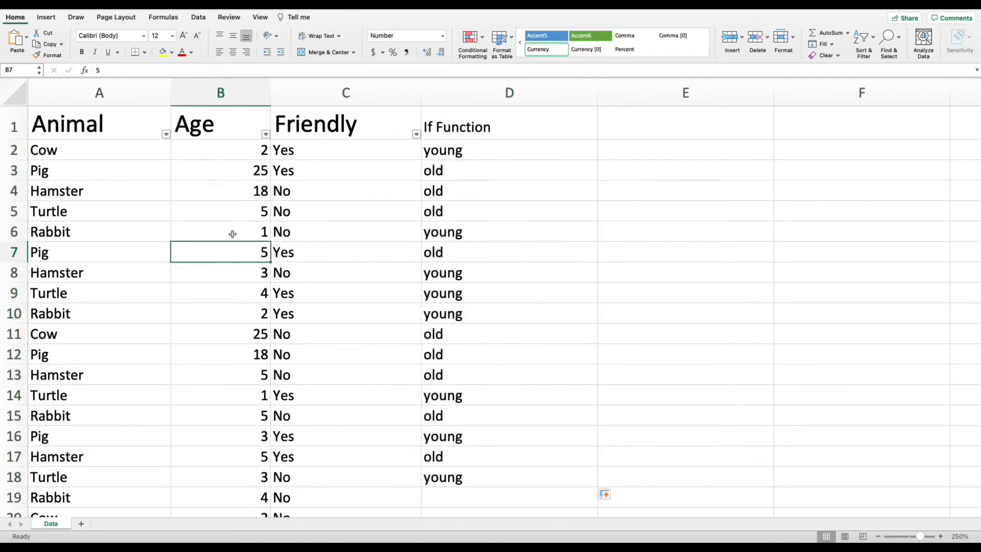
{"action": "left_click", "coordinate": [436, 255]}
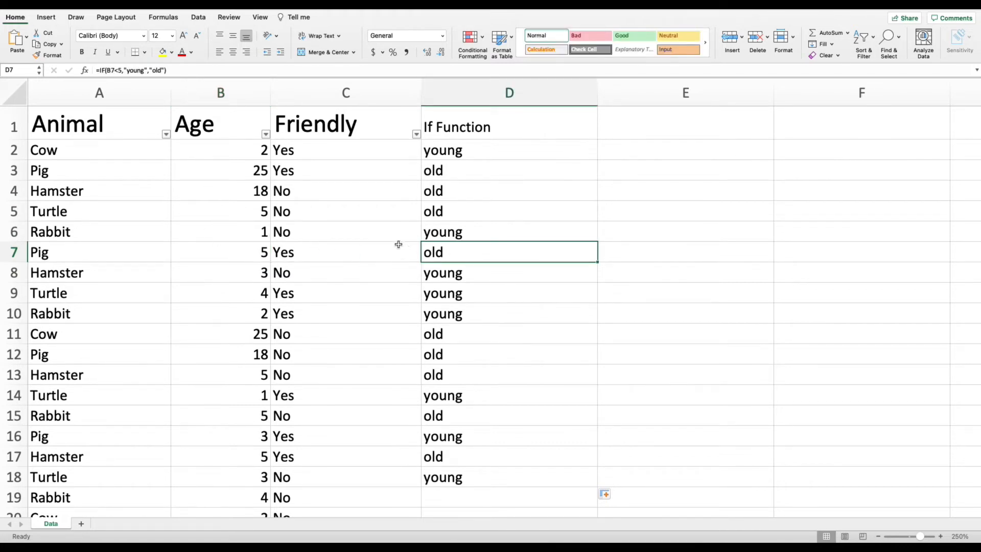
Step: Change the condition of the IF formula in D7 to B7<=5
{"action": "left_click", "coordinate": [118, 71]}
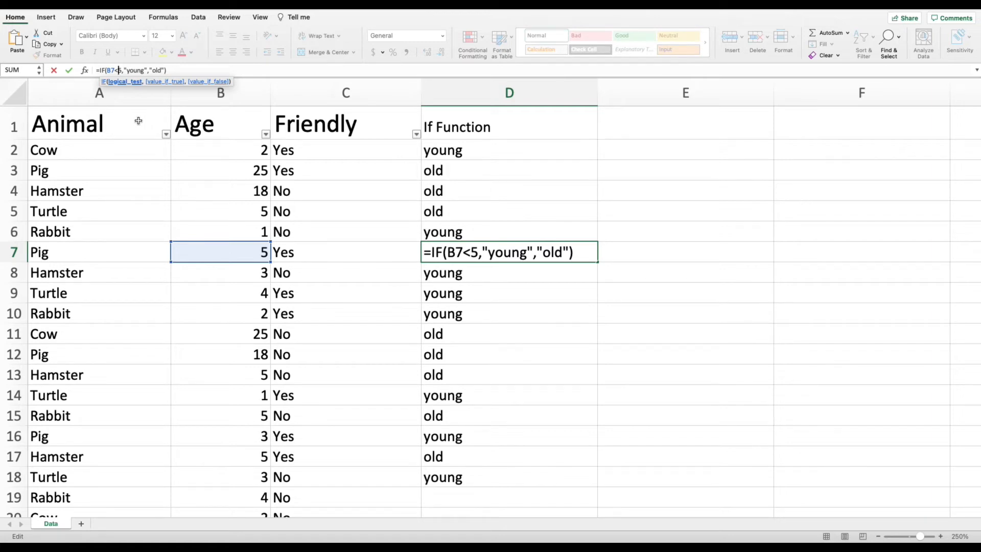
{"action": "type", "text": "="}
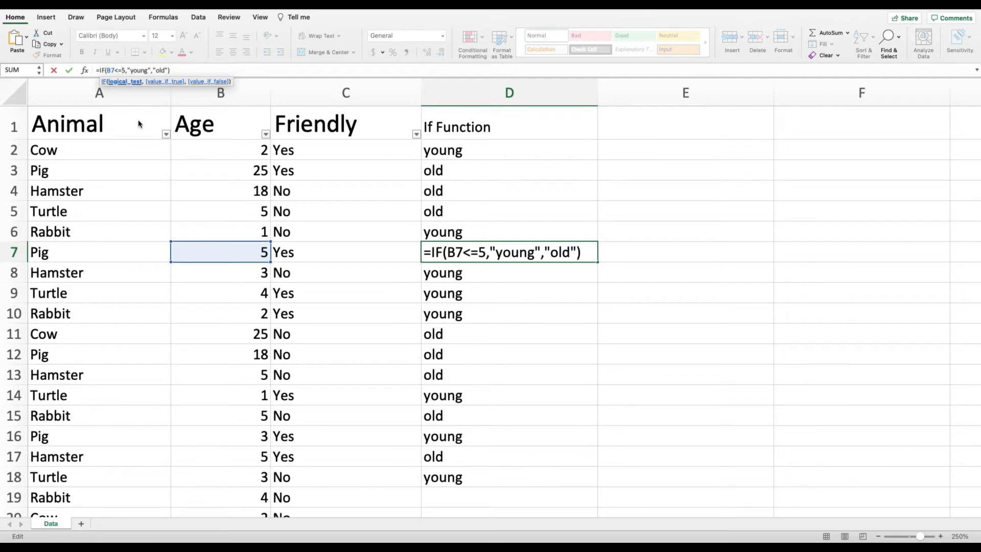
{"action": "key", "text": "Return"}
Step: Clear the cells D3 to D19 below the first IF formula
{"action": "left_click_drag", "start_coordinate": [460, 170], "coordinate": [477, 493]}
{"action": "key", "text": "Delete"}
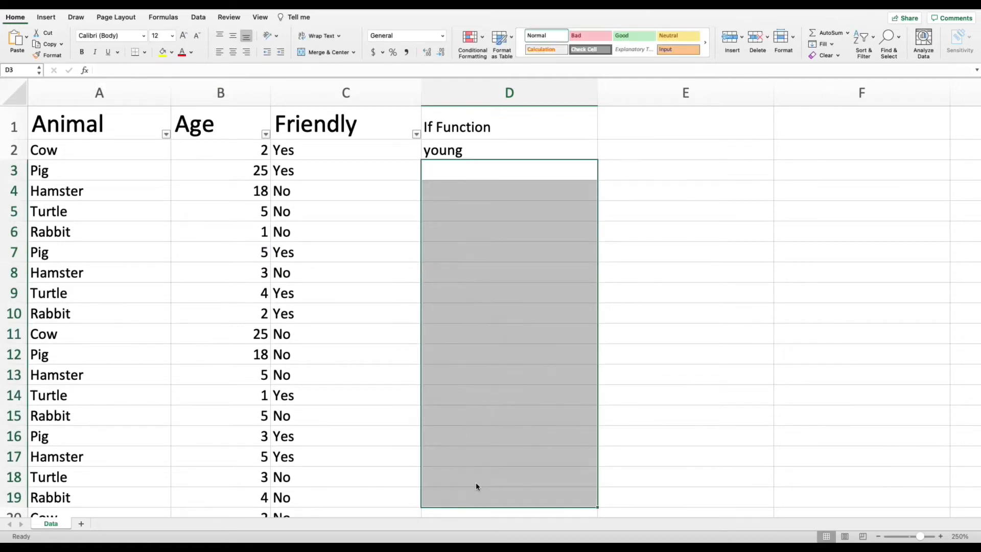
Step: Change the formula in D2 to =IF(B2=5,"Is 5 years old","is not 5 olds")
{"action": "left_click", "coordinate": [473, 150]}
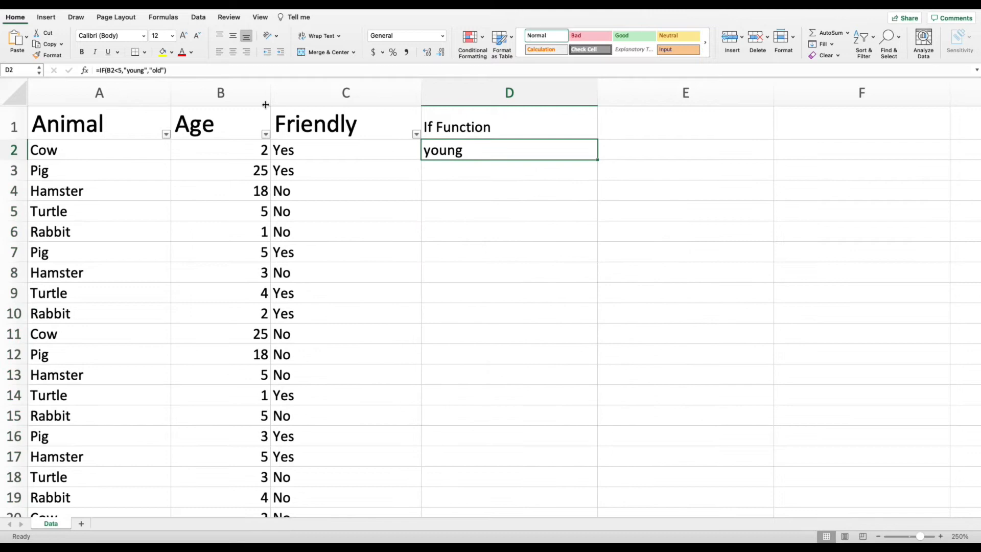
{"action": "left_click", "coordinate": [119, 70]}
{"action": "key", "text": "BackSpace"}
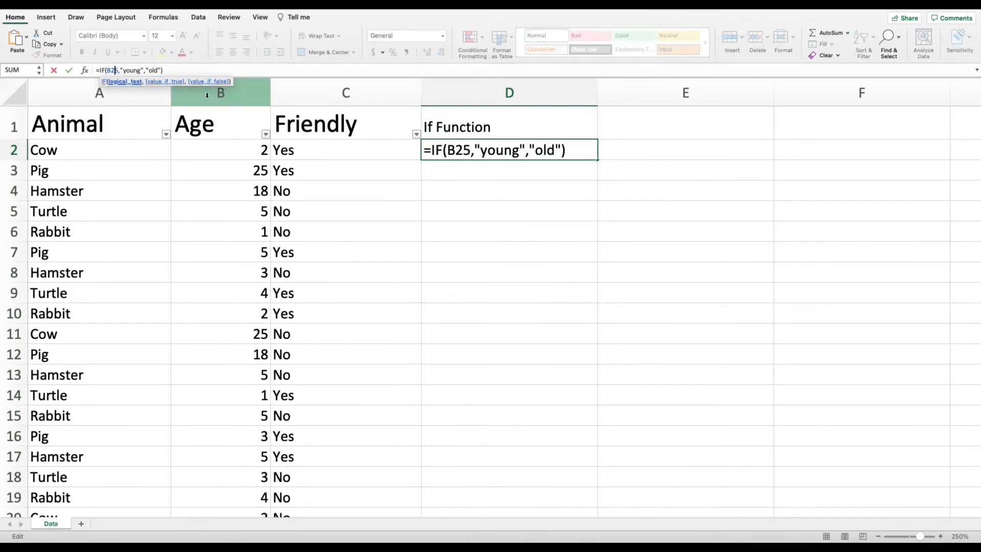
{"action": "type", "text": "="}
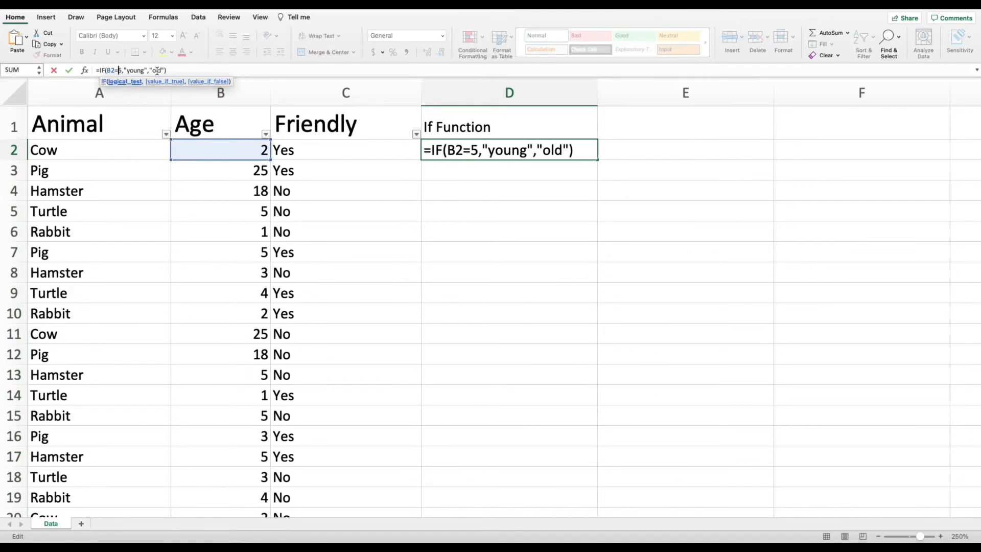
{"action": "left_click_drag", "start_coordinate": [162, 70], "coordinate": [127, 70]}
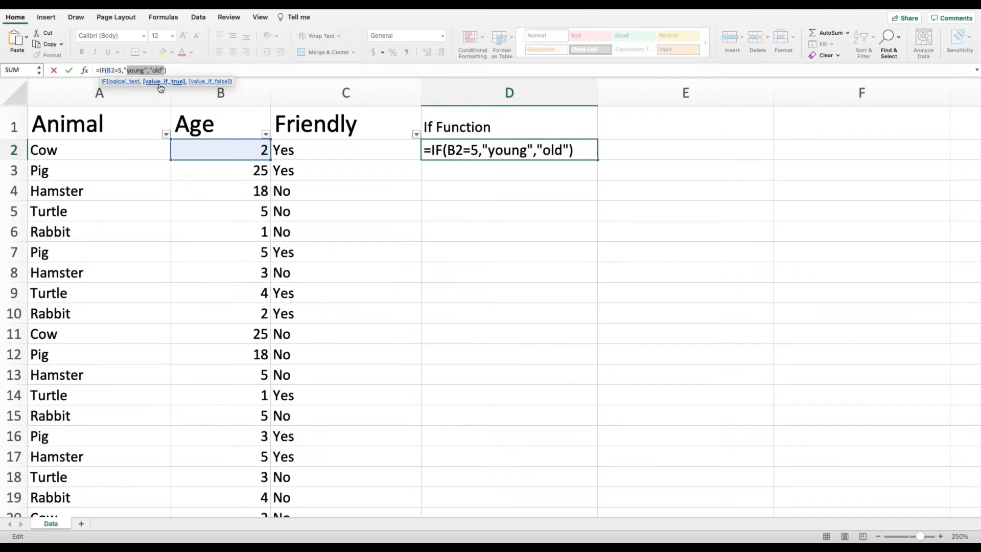
{"action": "key", "text": "BackSpace"}
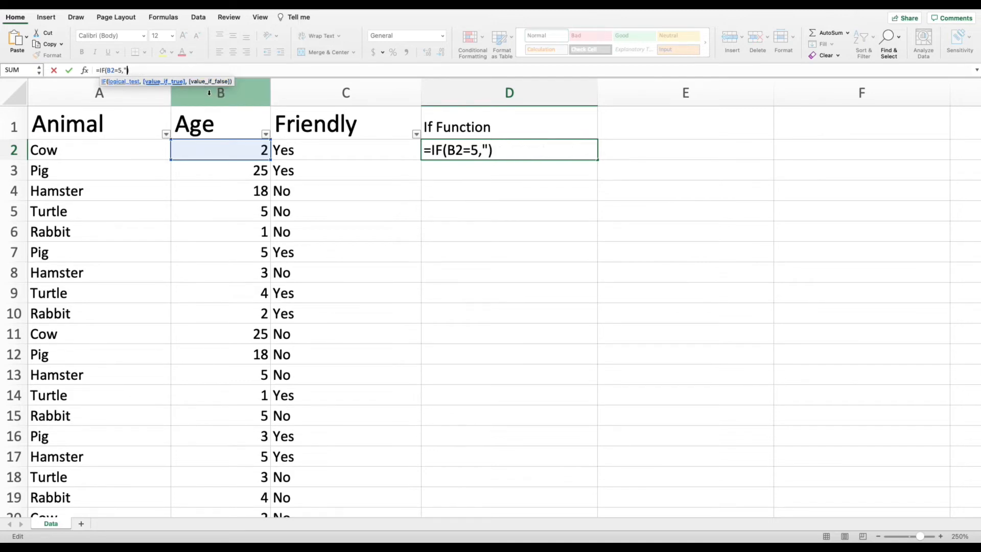
{"action": "type", "text": "Is 5 years o"}
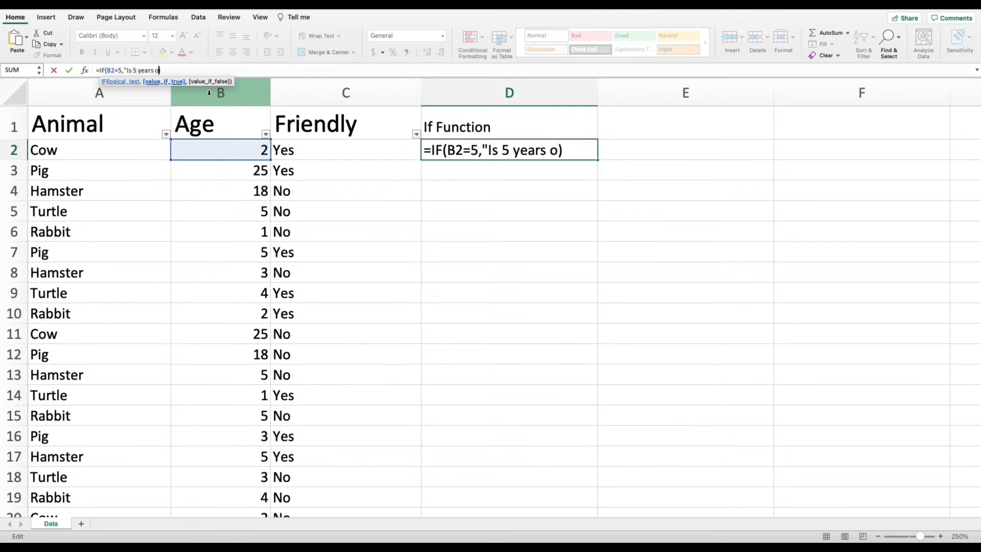
{"action": "type", "text": "ld\","}
{"action": "type", "text": "\"is not"}
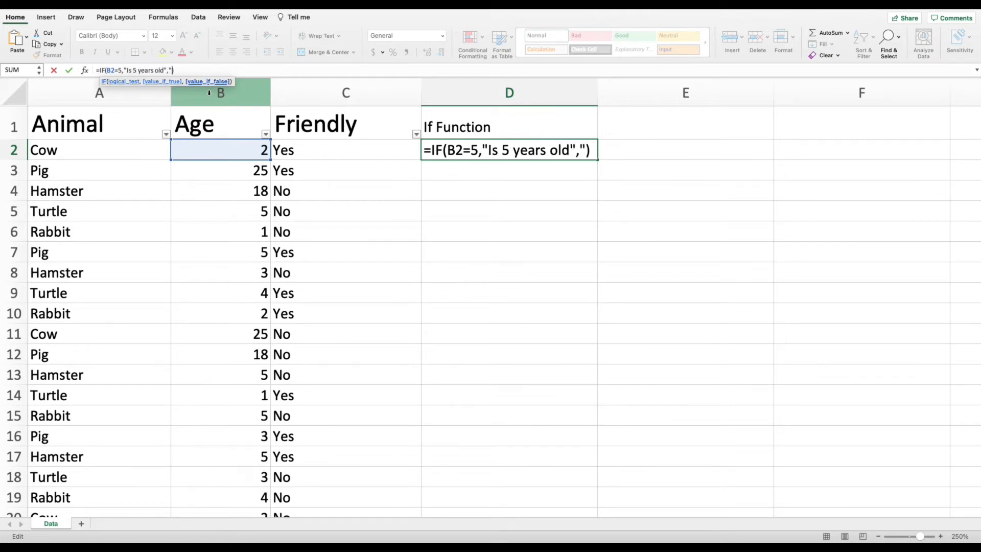
{"action": "type", "text": "olds\""}
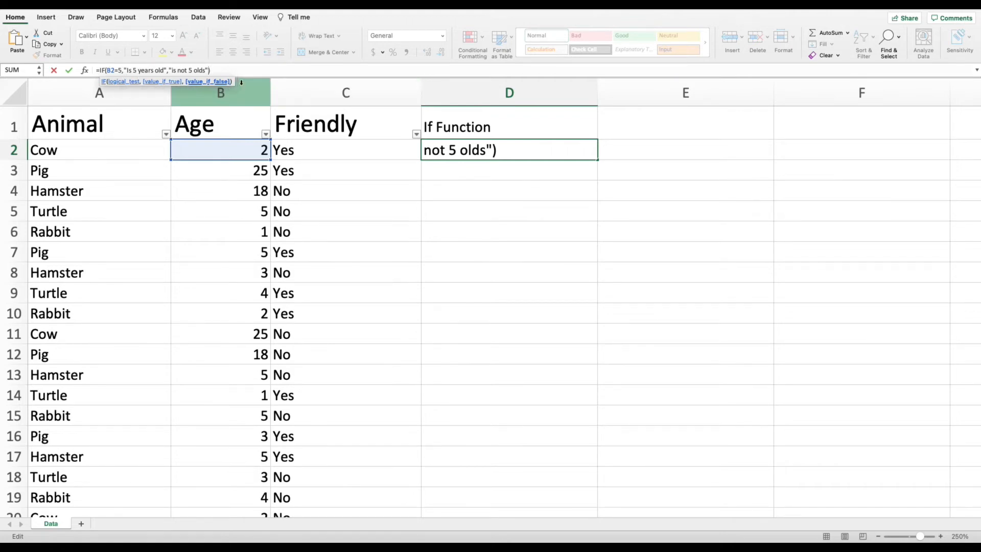
{"action": "key", "text": "Return"}
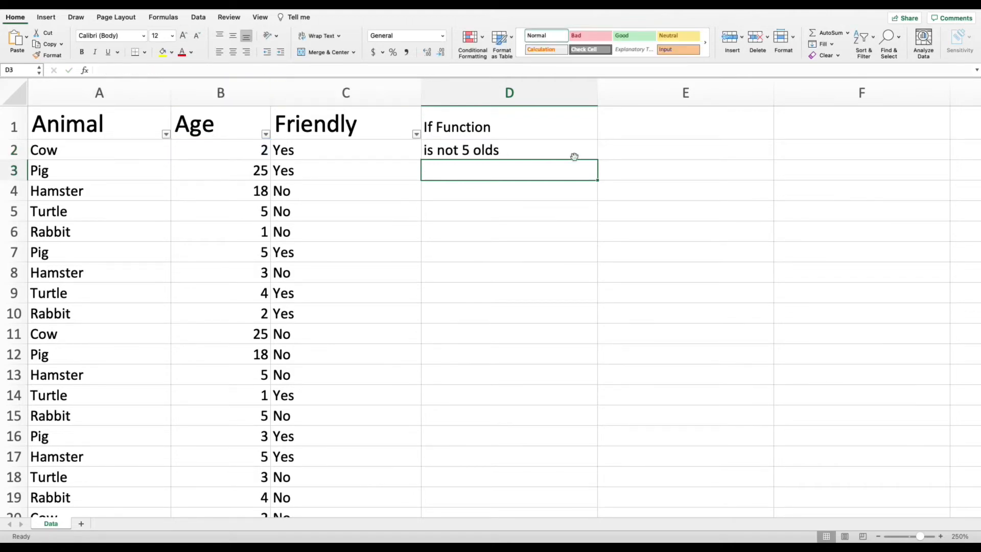
Step: Correct the false-result text of the IF formula in D2 to "is not 5 old"
{"action": "left_click", "coordinate": [574, 157]}
{"action": "left_click", "coordinate": [206, 70]}
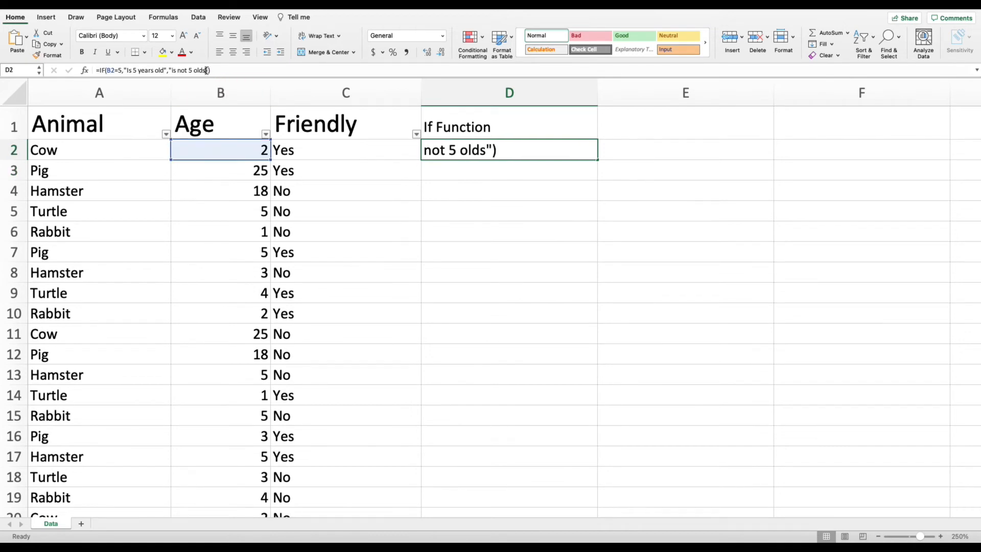
{"action": "key", "text": "BackSpace"}
{"action": "key", "text": "Return"}
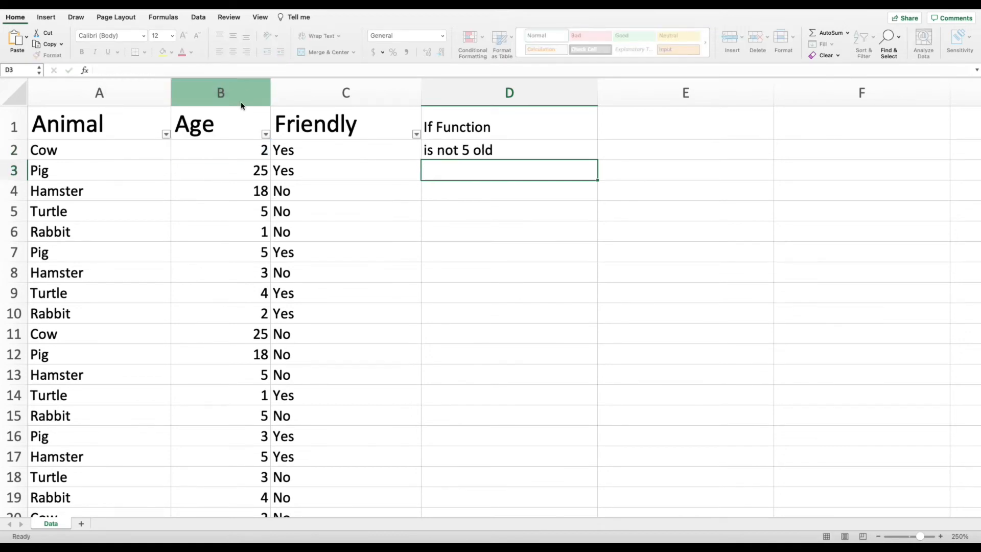
Step: Fill the D2 formula down to D10 and inspect the copied formula in D5
{"action": "left_click", "coordinate": [499, 155]}
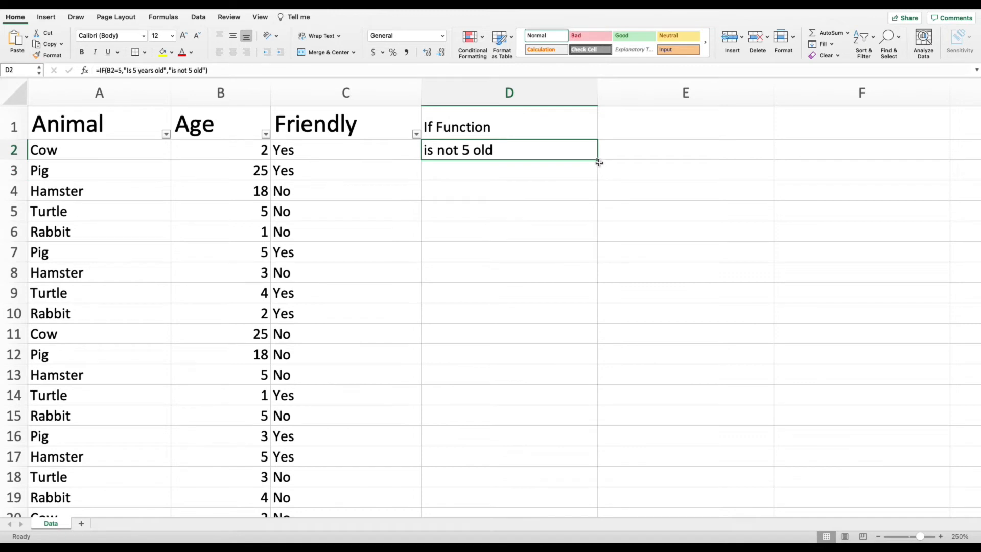
{"action": "left_click_drag", "start_coordinate": [598, 160], "coordinate": [574, 324]}
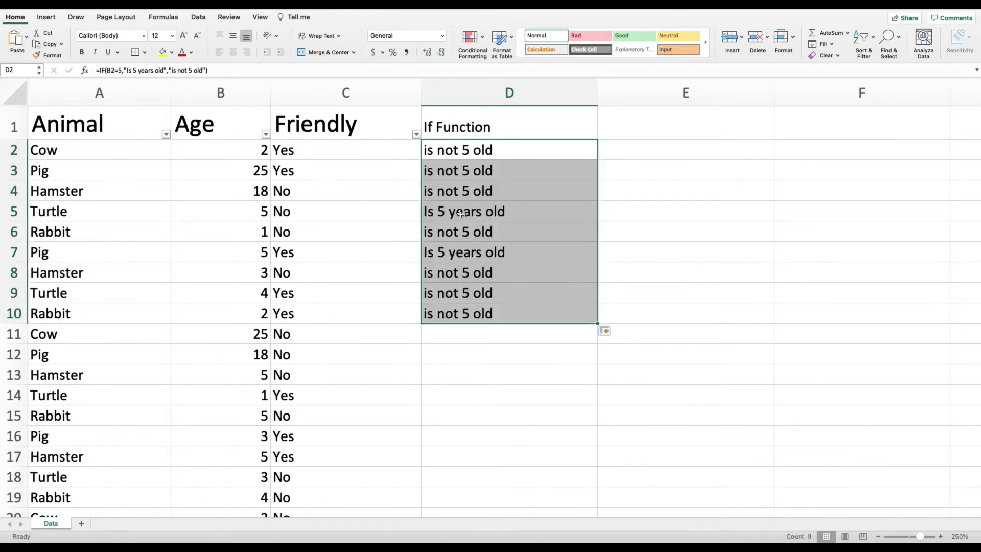
{"action": "left_click", "coordinate": [445, 218]}
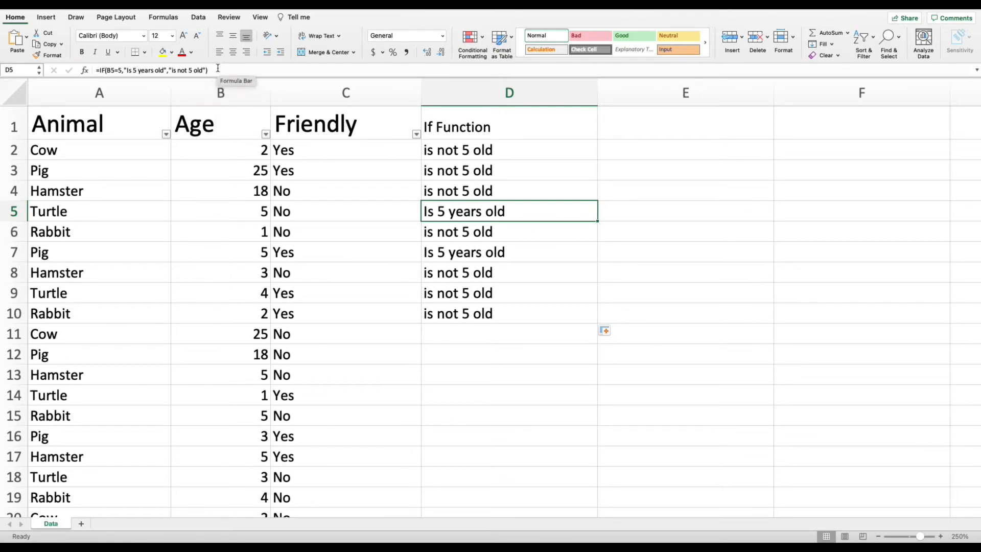
Step: Clear the copied formulas in cells D3 to D10
{"action": "left_click", "coordinate": [457, 289]}
{"action": "left_click_drag", "start_coordinate": [470, 310], "coordinate": [472, 178]}
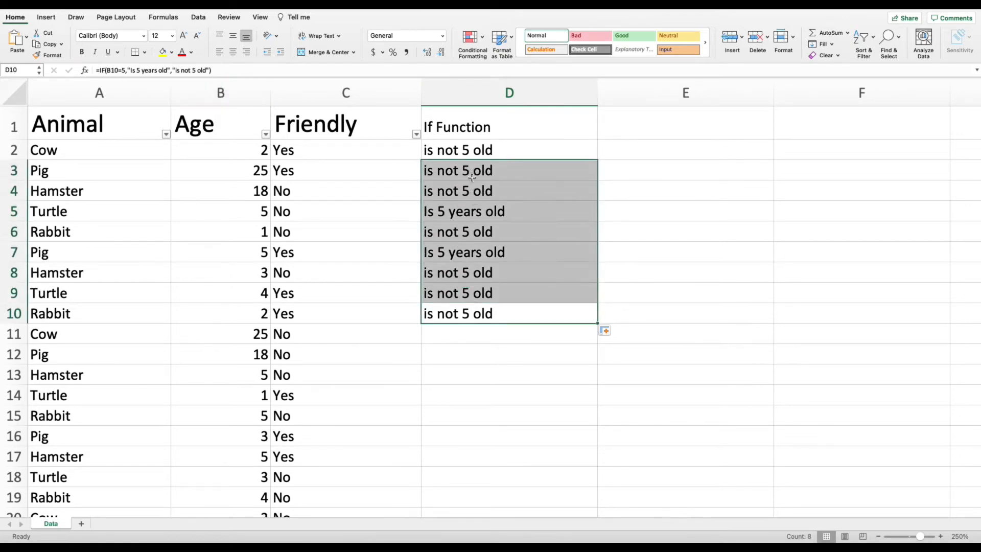
{"action": "key", "text": "Delete"}
Step: Replace the arguments of the IF formula in D2 so it reads =IF(B2<>5,"Yes not 5","This is 5")
{"action": "left_click", "coordinate": [475, 154]}
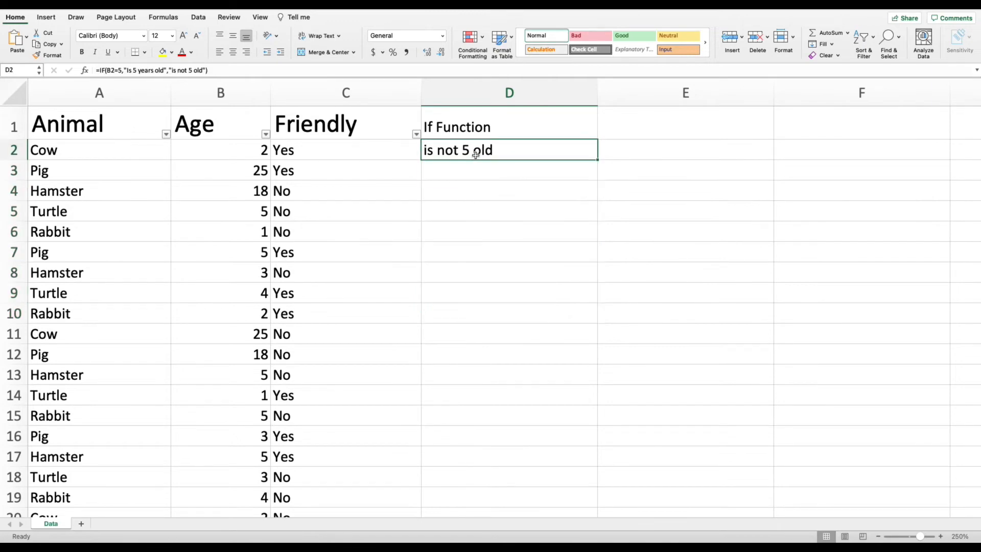
{"action": "left_click_drag", "start_coordinate": [210, 70], "coordinate": [106, 70]}
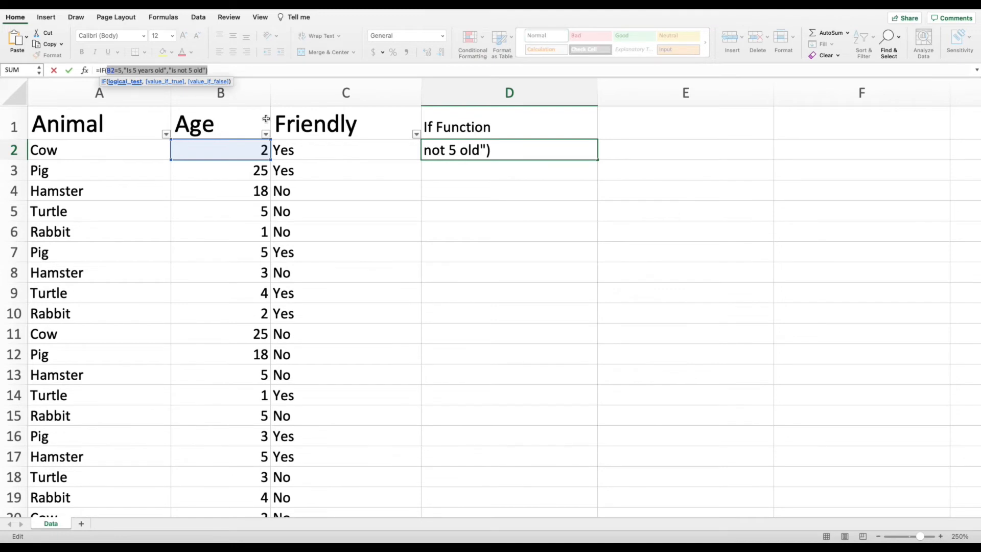
{"action": "key", "text": "BackSpace"}
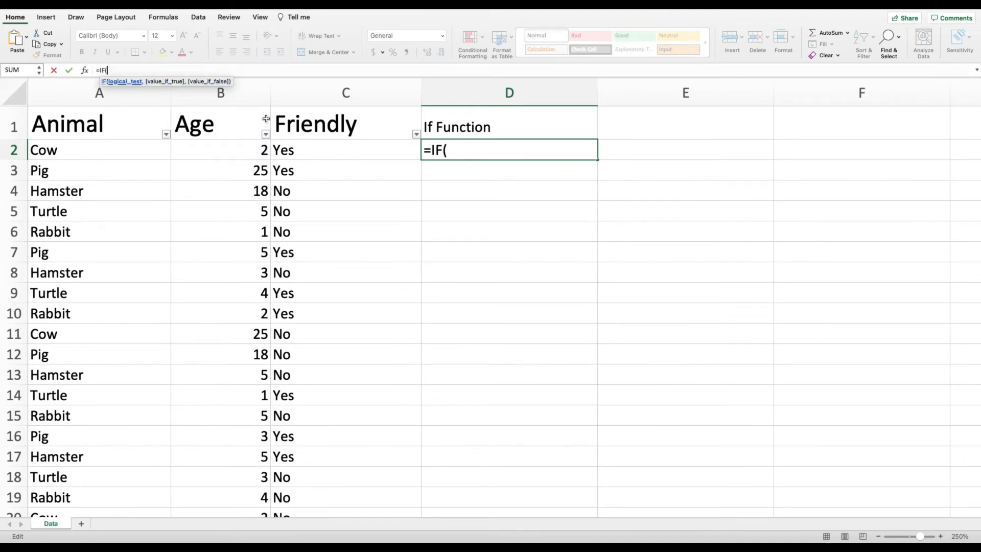
{"action": "type", "text": "b2"}
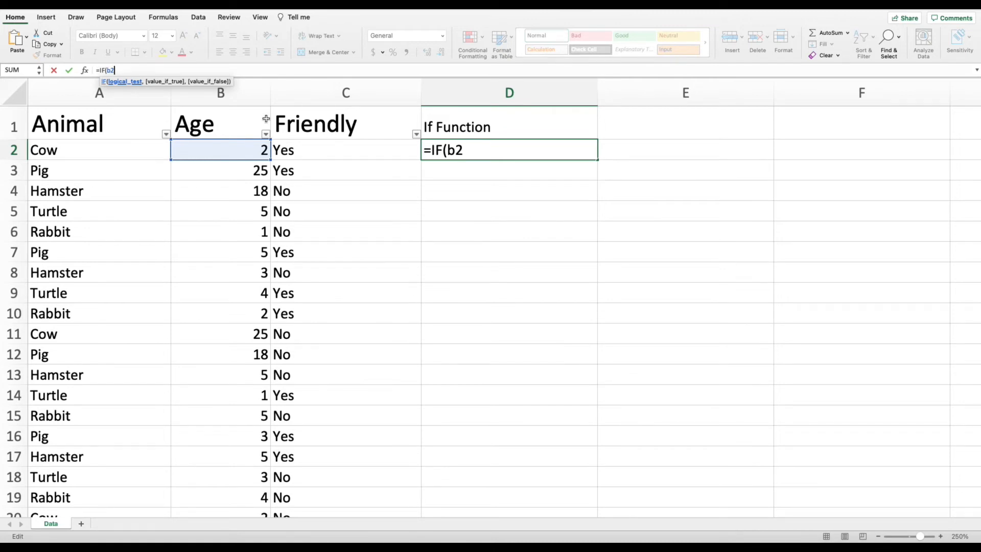
{"action": "type", "text": "<>"}
{"action": "type", "text": "5,\""}
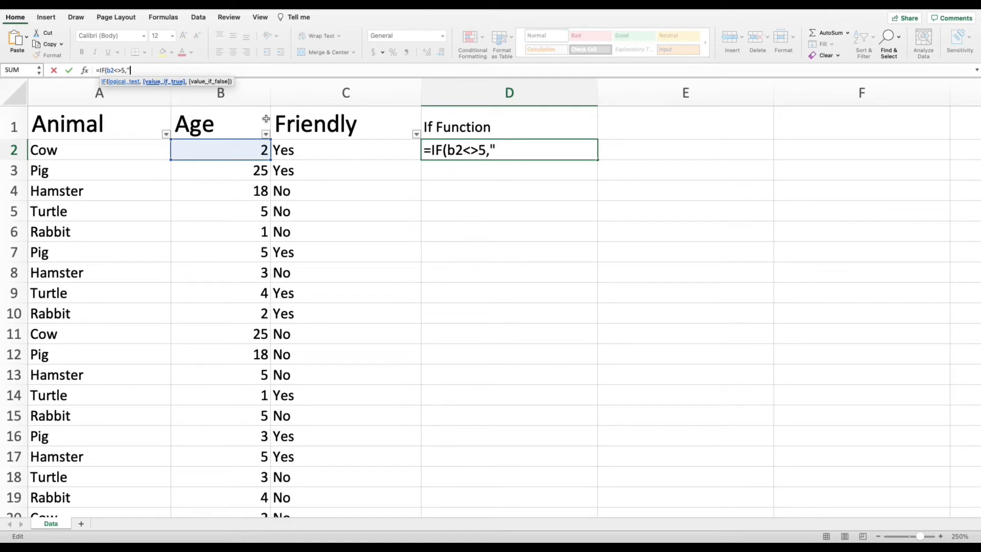
{"action": "type", "text": "Yes not 5\",\""}
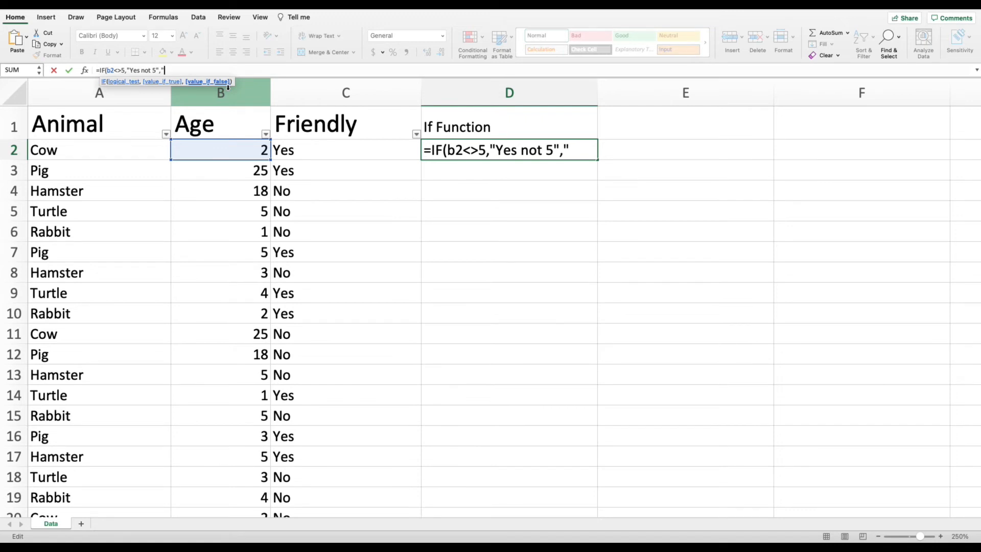
{"action": "type", "text": "This is 5"}
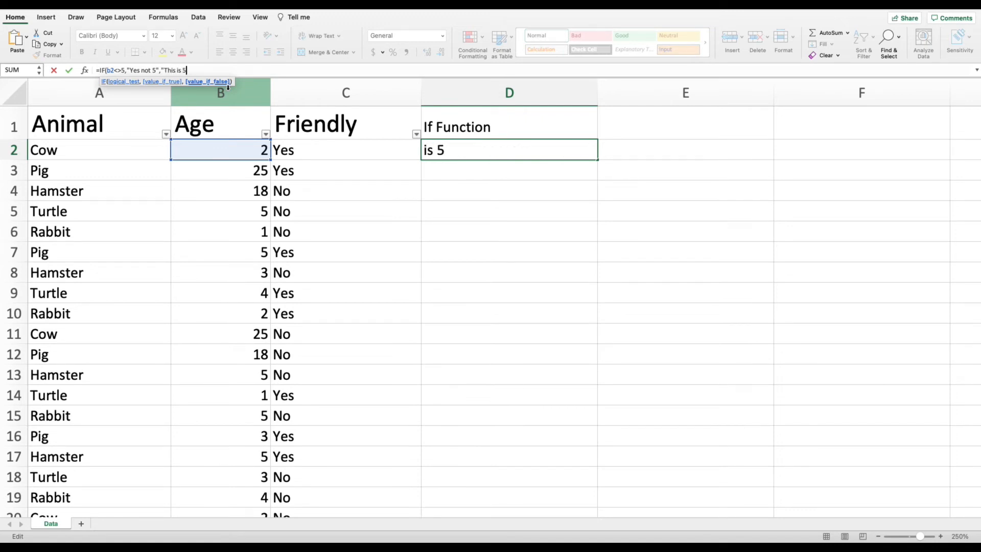
{"action": "type", "text": "\""}
{"action": "key", "text": "Return"}
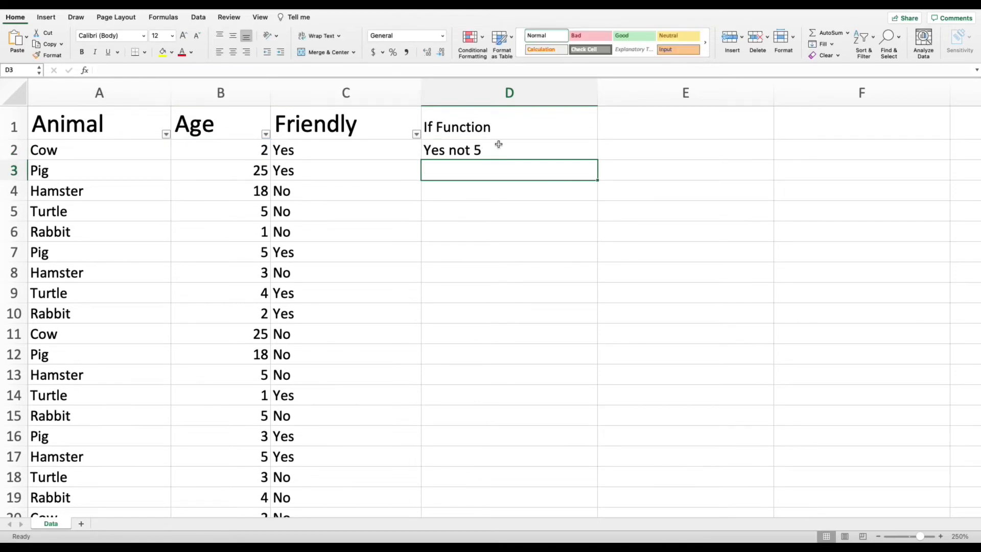
Step: Fill the not-equal IF formula from D2 down to D10 and inspect the formula in D5
{"action": "left_click", "coordinate": [509, 148]}
{"action": "left_click", "coordinate": [600, 163]}
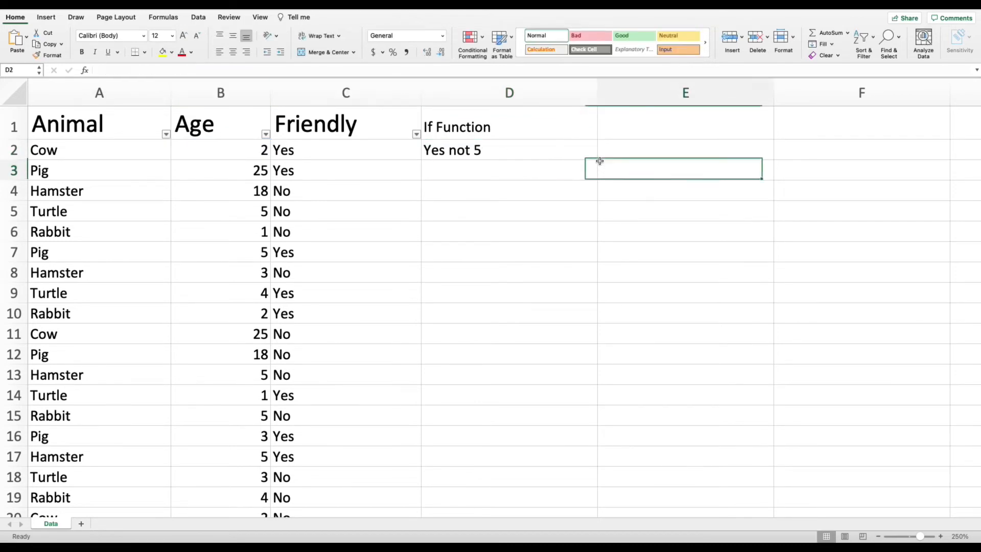
{"action": "left_click", "coordinate": [558, 157]}
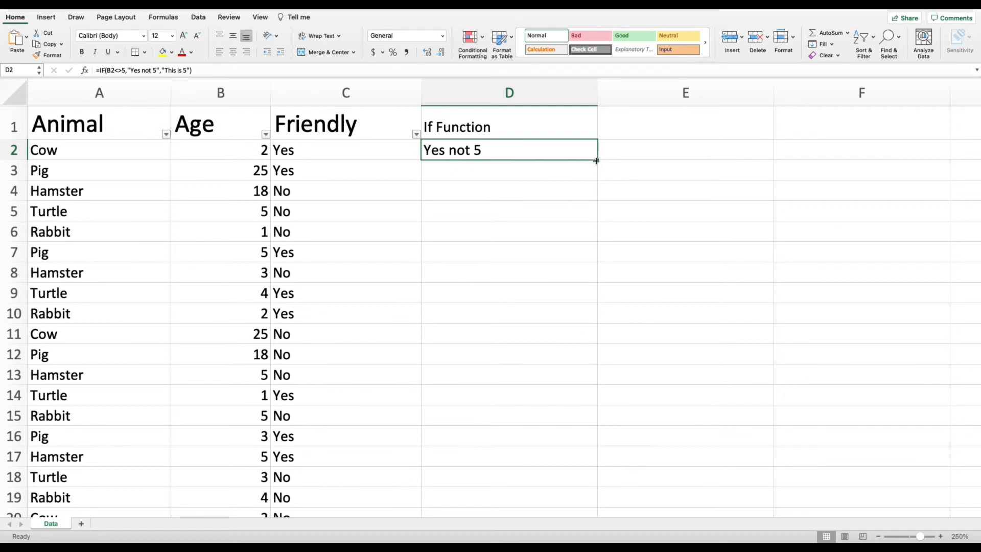
{"action": "left_click_drag", "start_coordinate": [596, 160], "coordinate": [592, 320]}
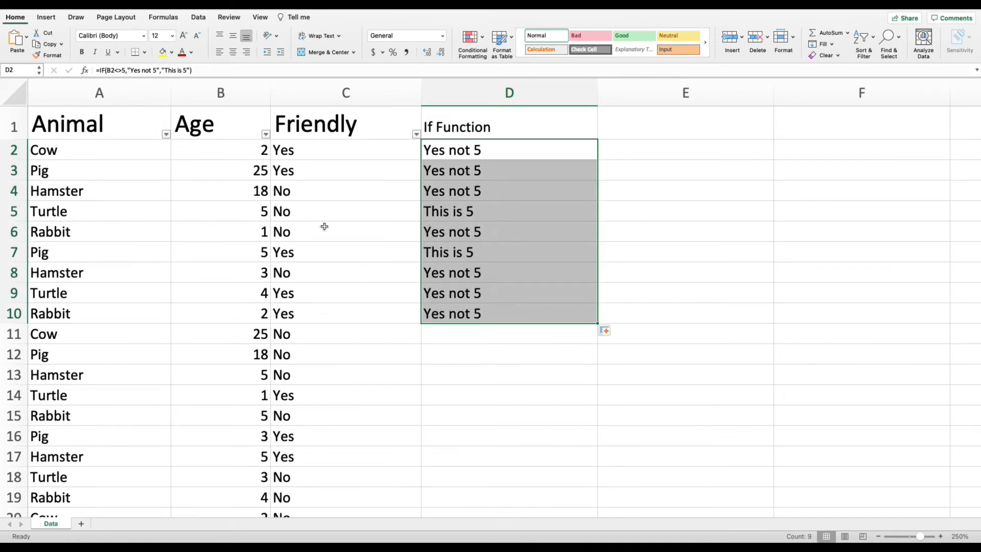
{"action": "left_click", "coordinate": [460, 213]}
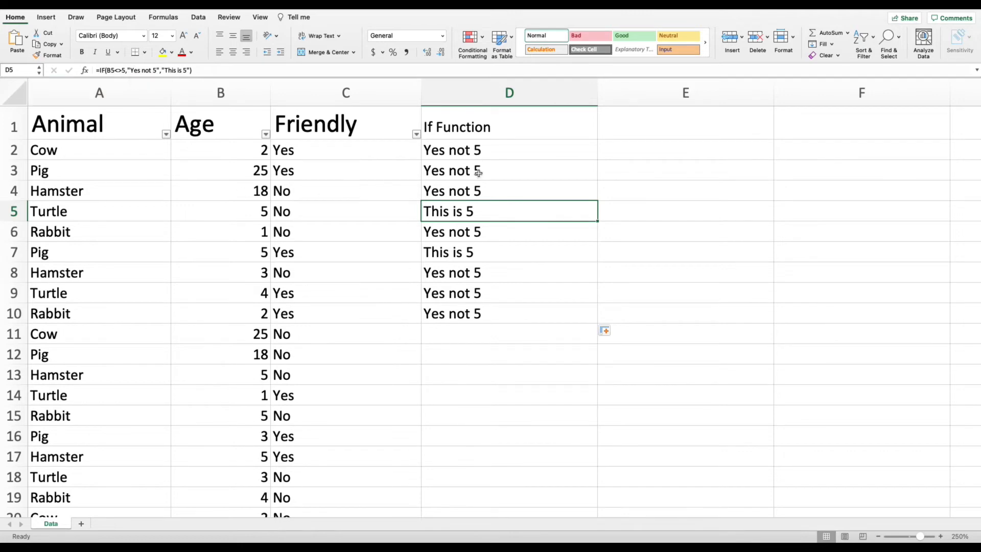
Step: Clear the filled cells D3 to D10, keeping only the formula in D2
{"action": "left_click_drag", "start_coordinate": [479, 173], "coordinate": [469, 294]}
{"action": "key", "text": "Delete"}
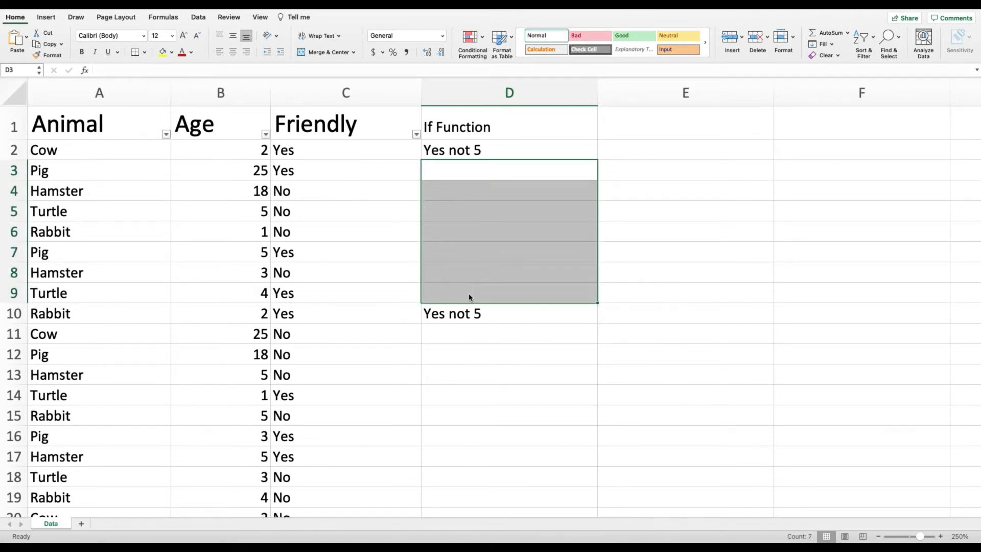
{"action": "key", "text": "Down"}
{"action": "left_click", "coordinate": [472, 317]}
{"action": "key", "text": "Delete"}
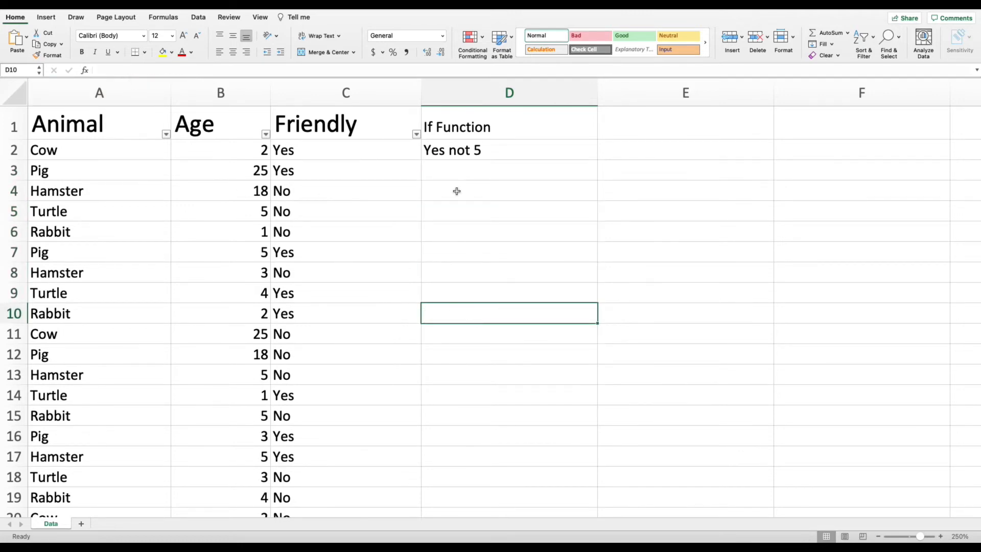
Step: Delete the whole IF formula from cell D2
{"action": "left_click", "coordinate": [485, 157]}
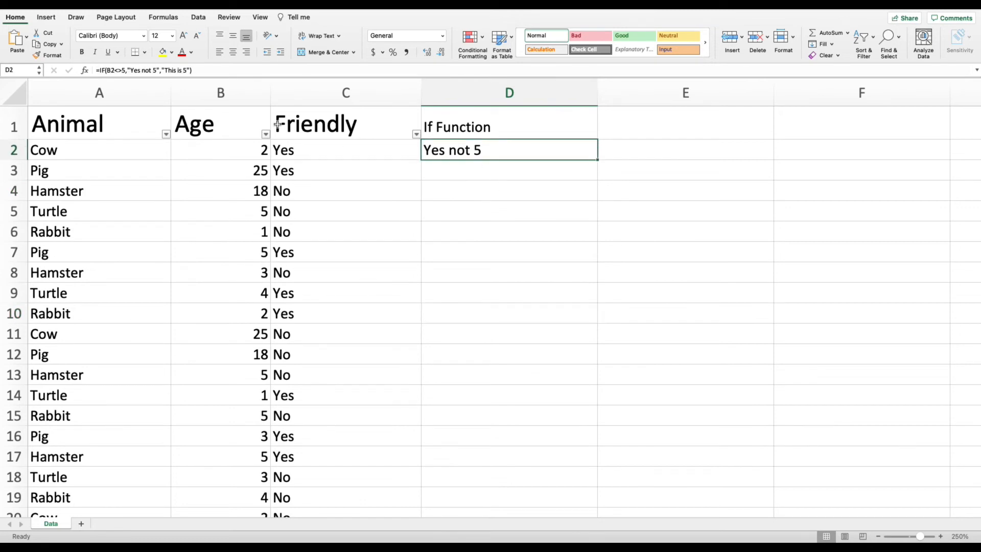
{"action": "left_click", "coordinate": [187, 68]}
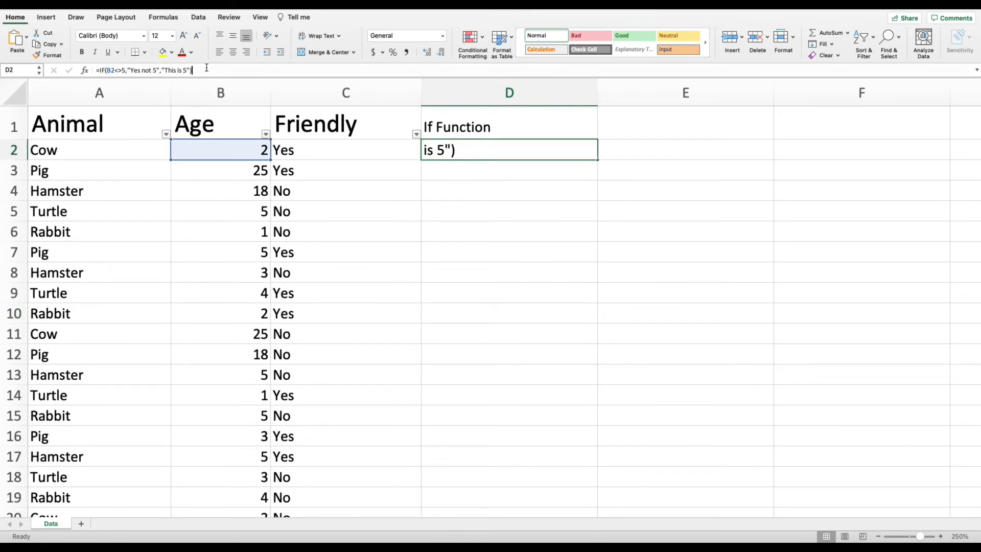
{"action": "left_click_drag", "start_coordinate": [187, 68], "coordinate": [94, 70]}
{"action": "key", "text": "BackSpace"}
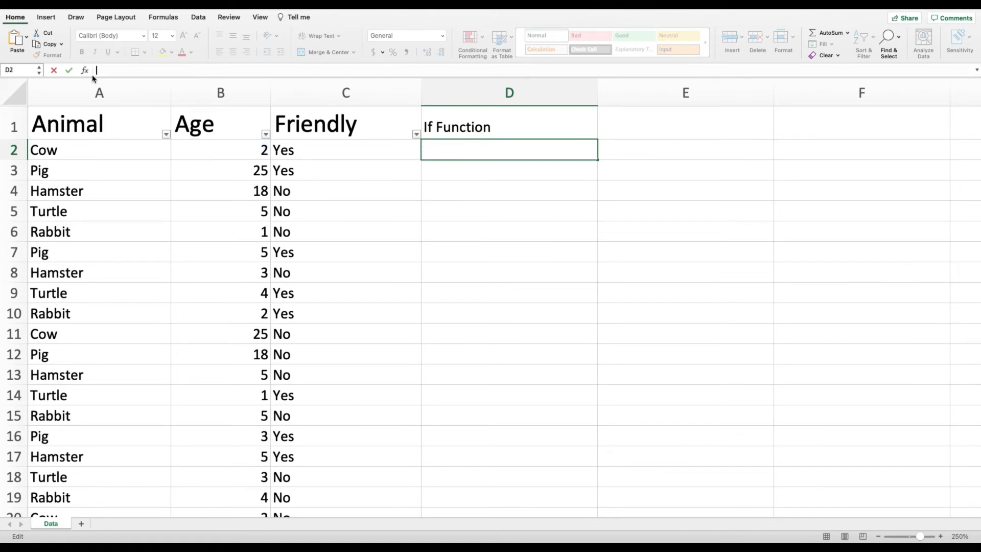
{"action": "left_click", "coordinate": [451, 197]}
Step: Enter the formula =IF(A2="cow","This is a cow", "not a cow") in cell D2
{"action": "left_click", "coordinate": [451, 151]}
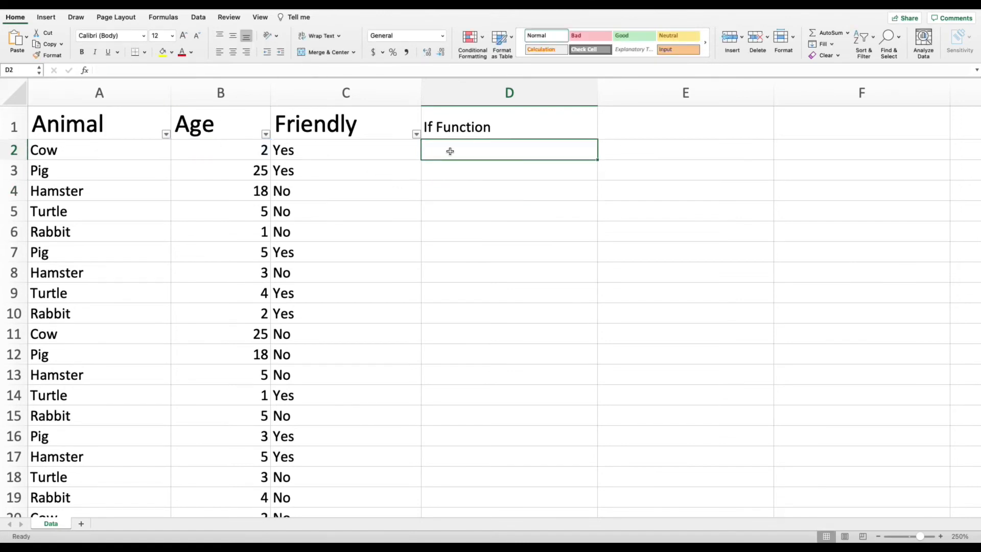
{"action": "type", "text": "="}
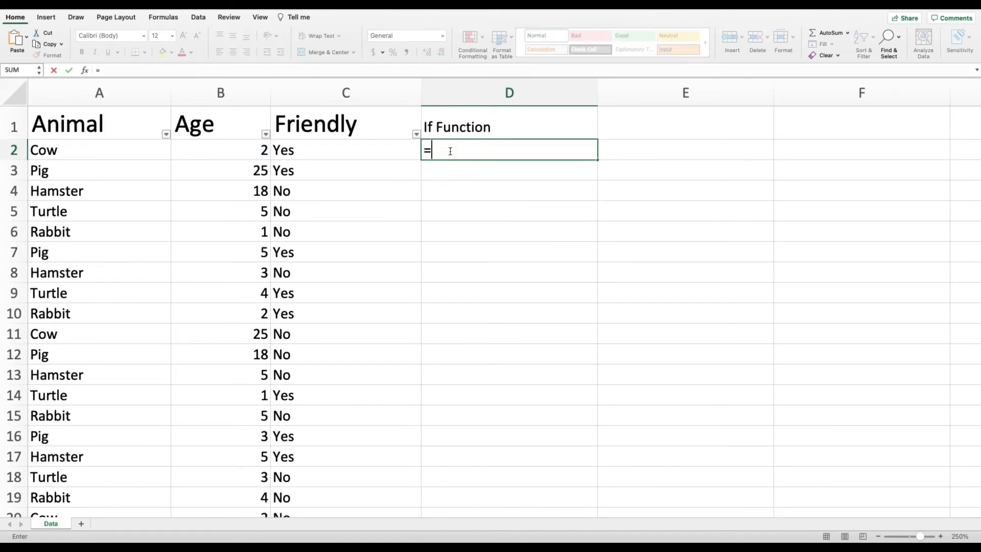
{"action": "type", "text": "if("}
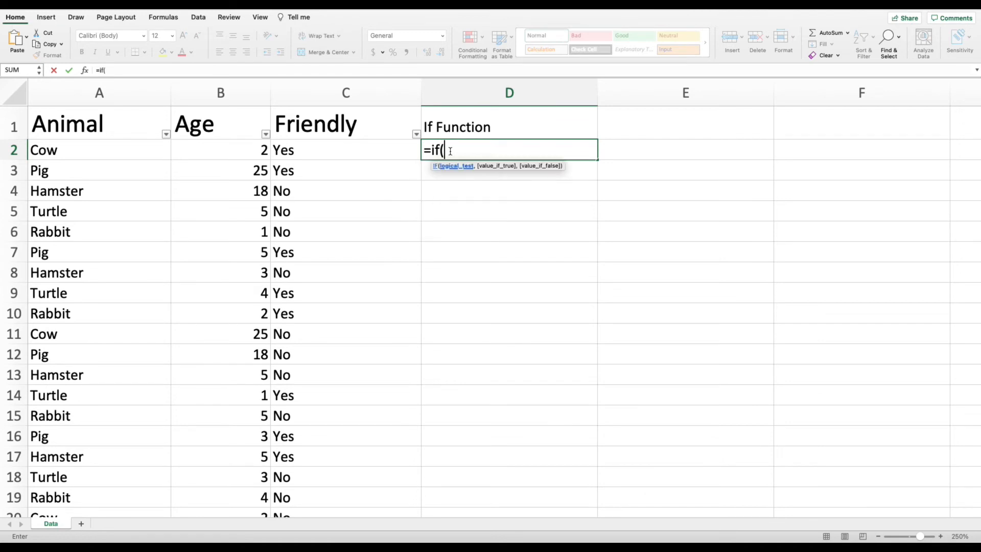
{"action": "left_click", "coordinate": [149, 154]}
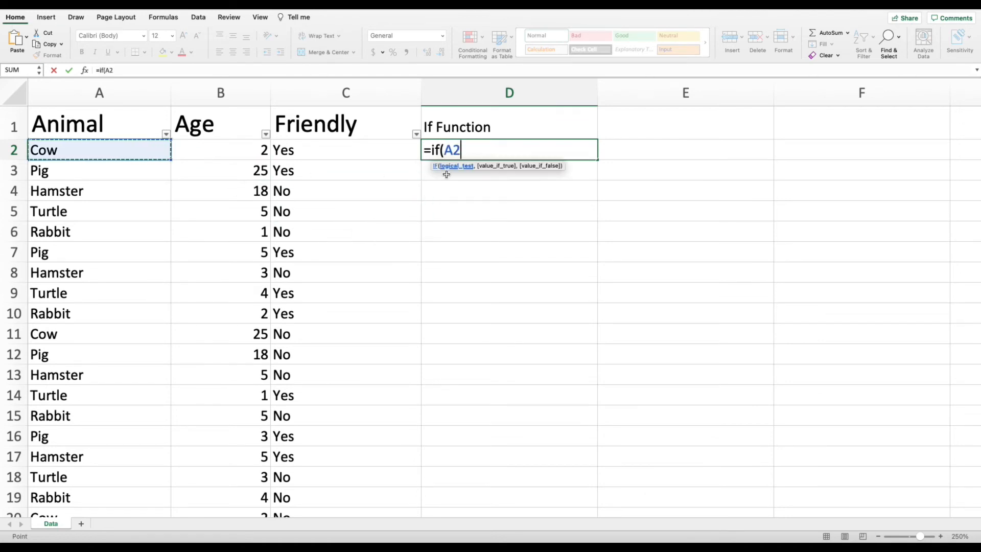
{"action": "type", "text": "="}
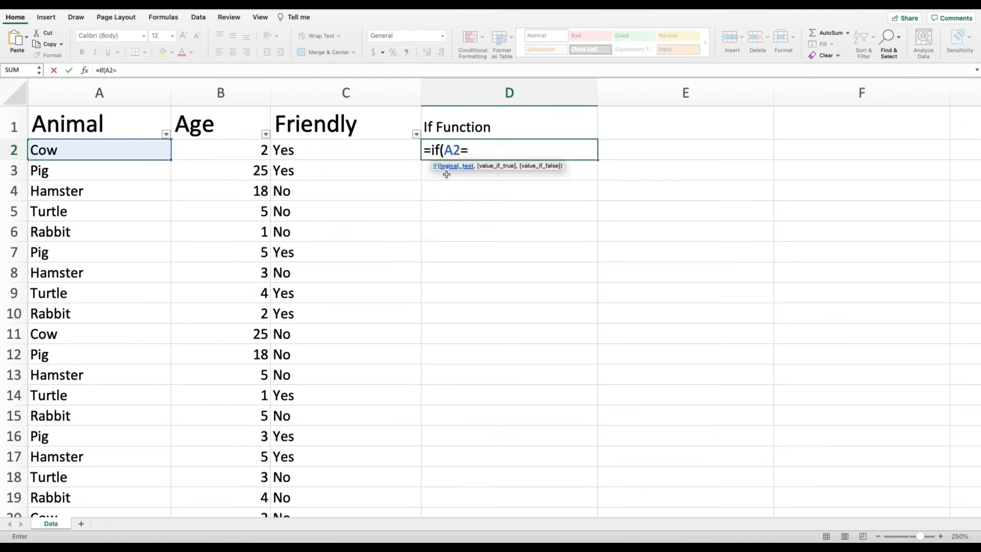
{"action": "type", "text": "\"cow\",\""}
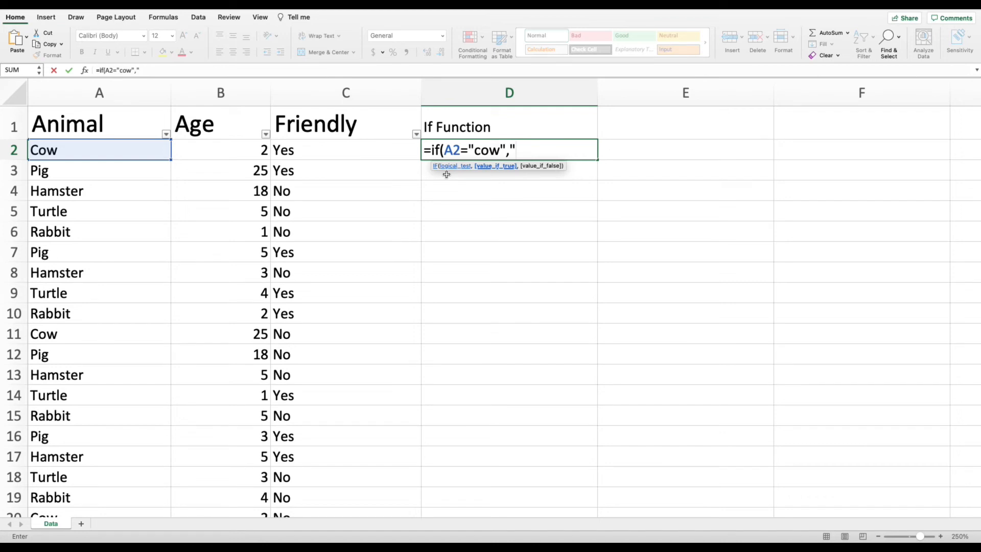
{"action": "type", "text": "This is a cow\", \"no"}
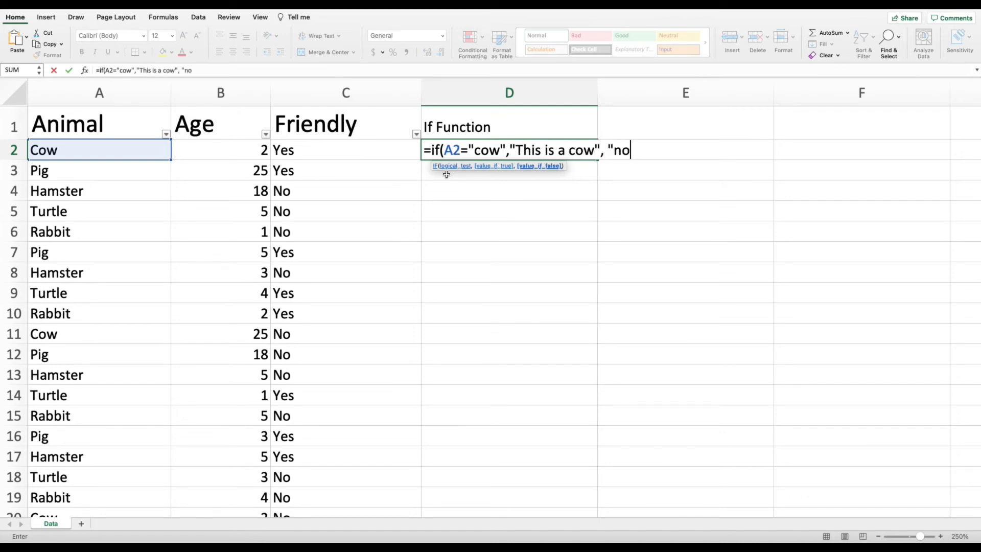
{"action": "type", "text": "t a cow\")"}
{"action": "key", "text": "Return"}
Step: Try out the cow-test IF formula by filling it from D2 down to D9, and undo the fill
{"action": "left_click", "coordinate": [559, 158]}
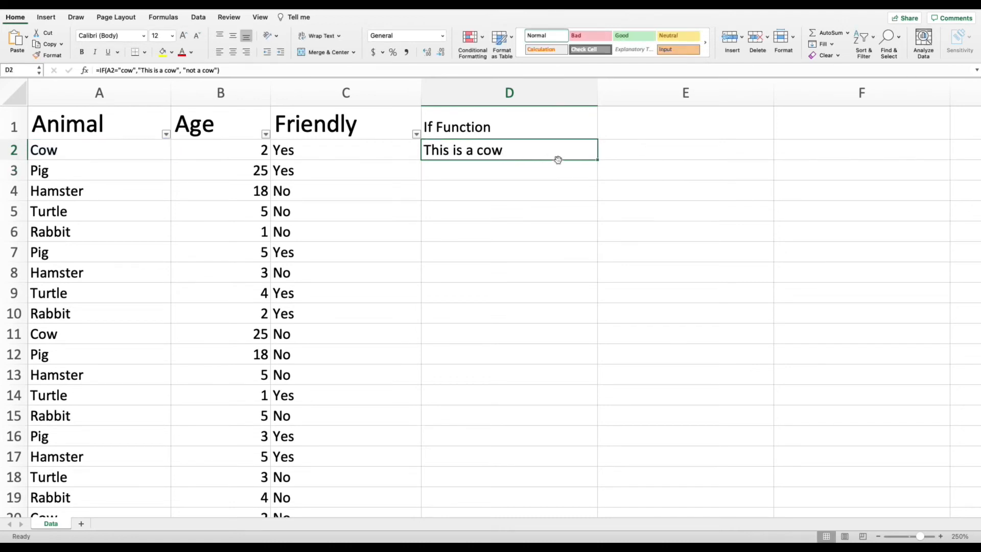
{"action": "left_click_drag", "start_coordinate": [591, 160], "coordinate": [593, 296]}
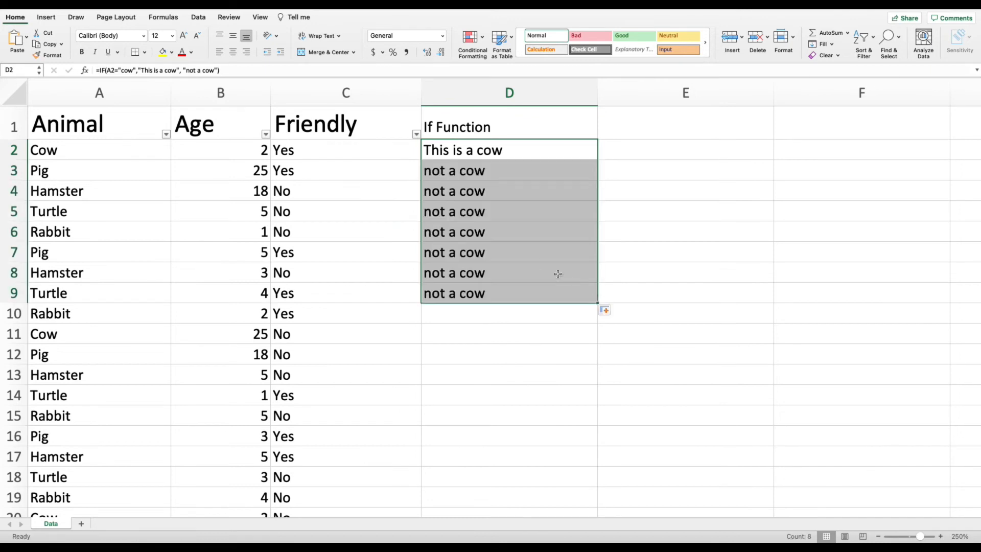
{"action": "key", "text": "super+z"}
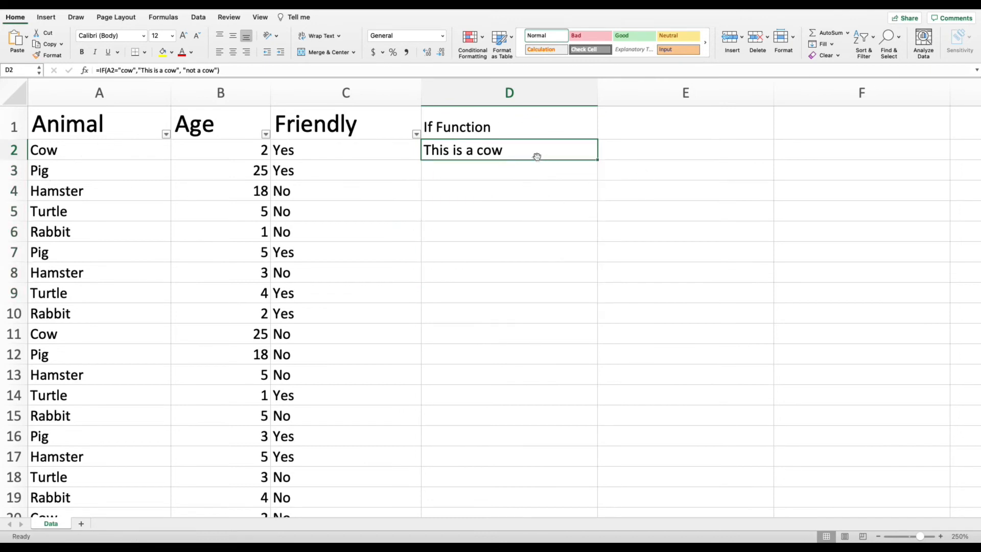
Step: Remove both text results from the IF formula in D2 and enter B2*7 as the value if true
{"action": "left_click", "coordinate": [237, 70]}
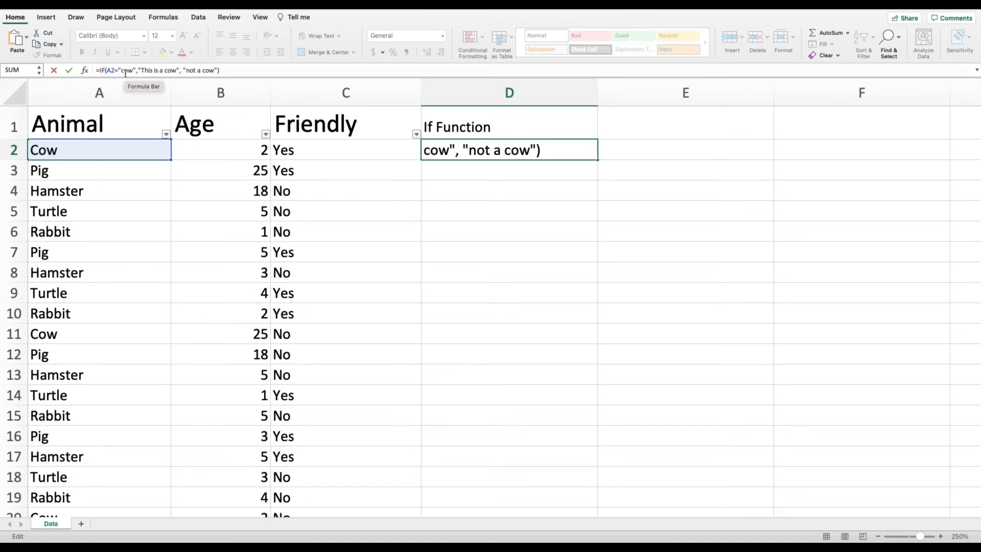
{"action": "left_click", "coordinate": [164, 71]}
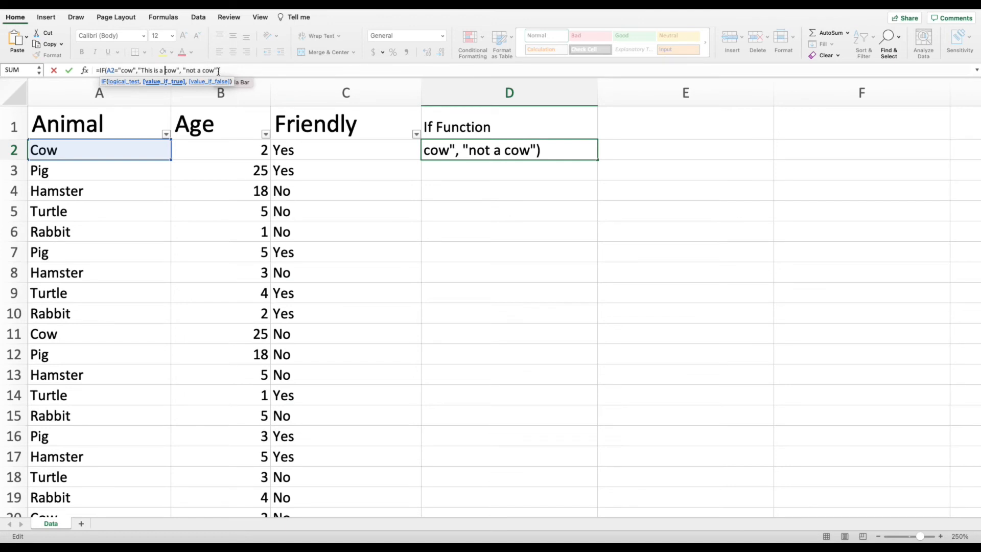
{"action": "left_click_drag", "start_coordinate": [217, 71], "coordinate": [139, 70]}
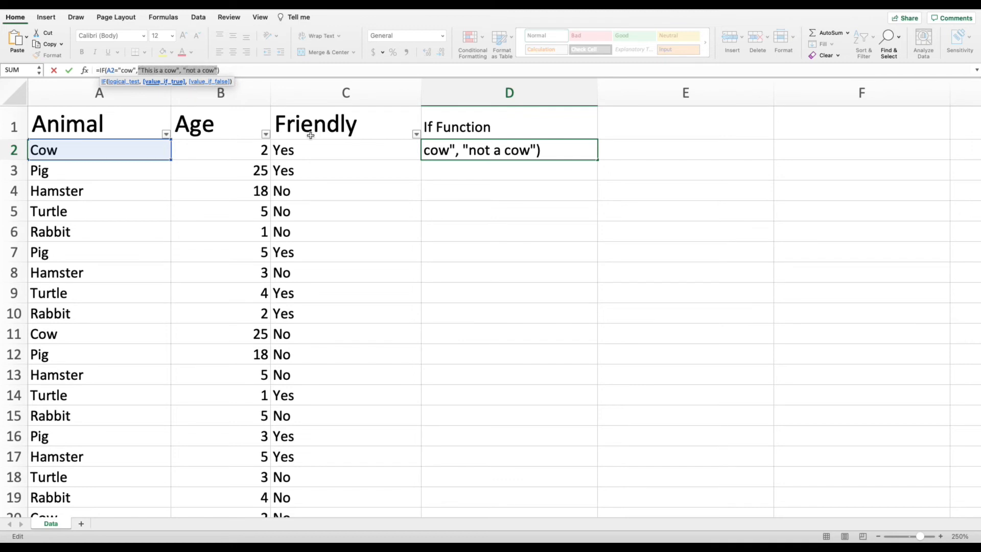
{"action": "key", "text": "BackSpace"}
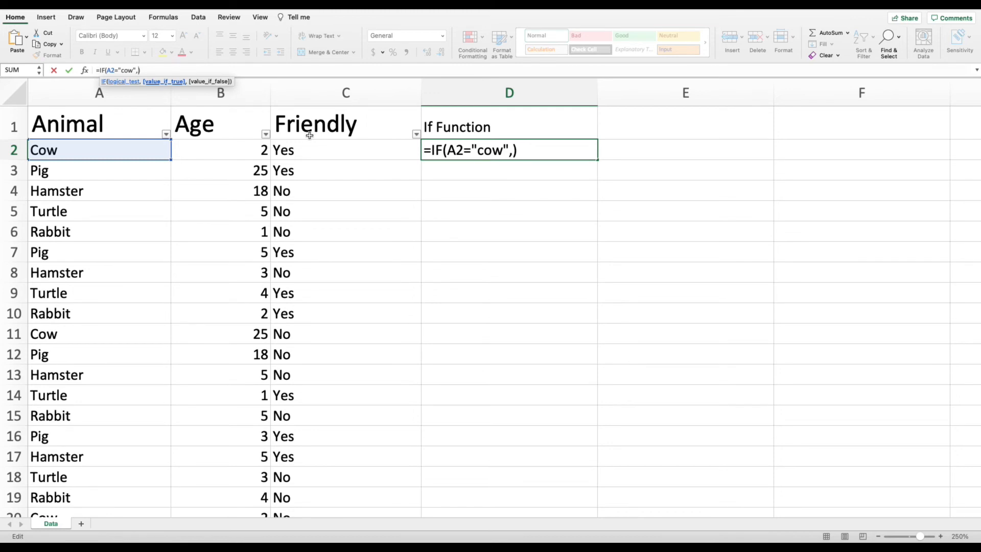
{"action": "left_click", "coordinate": [235, 149]}
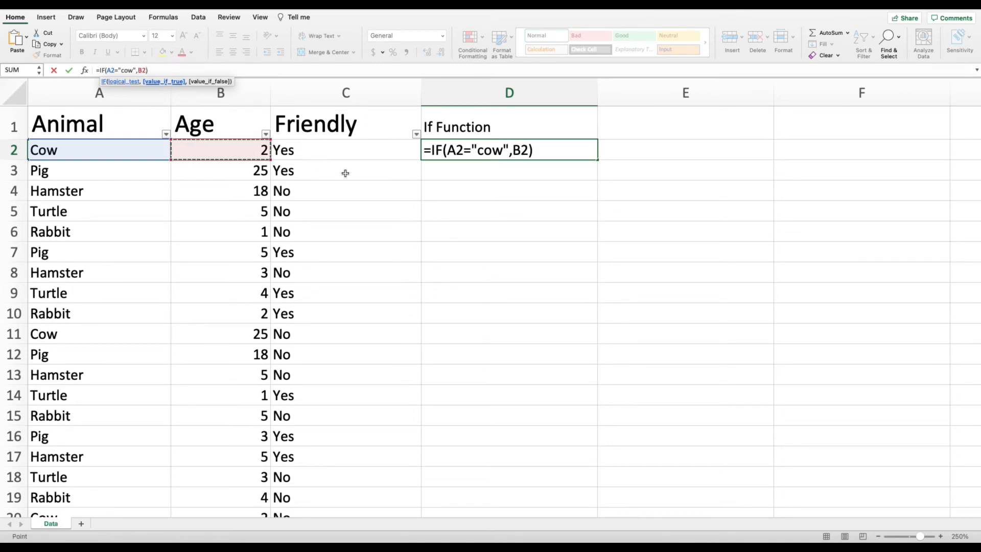
{"action": "type", "text": "_+"}
{"action": "key", "text": "BackSpace"}
{"action": "key", "text": "BackSpace"}
{"action": "type", "text": "+"}
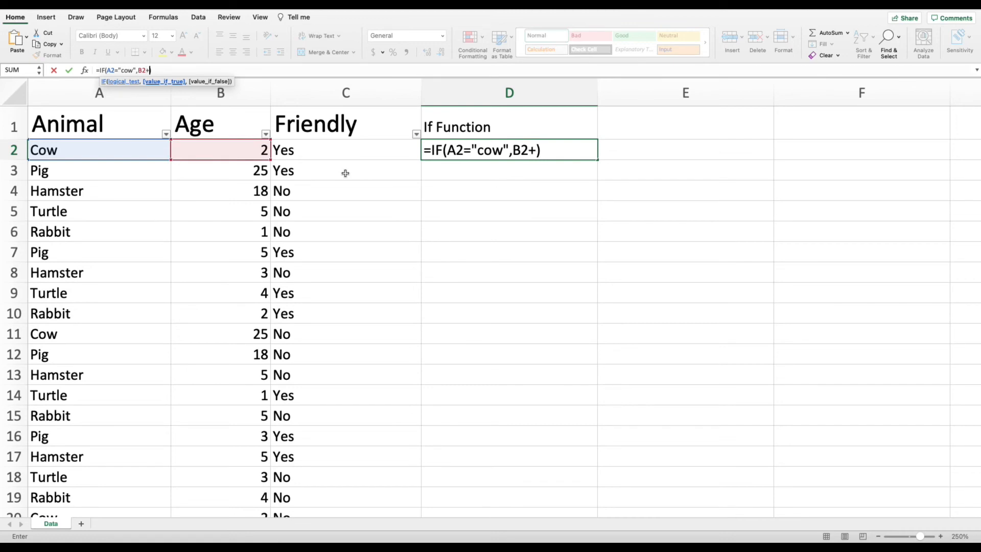
{"action": "key", "text": "BackSpace"}
{"action": "type", "text": "*7"}
{"action": "type", "text": ","}
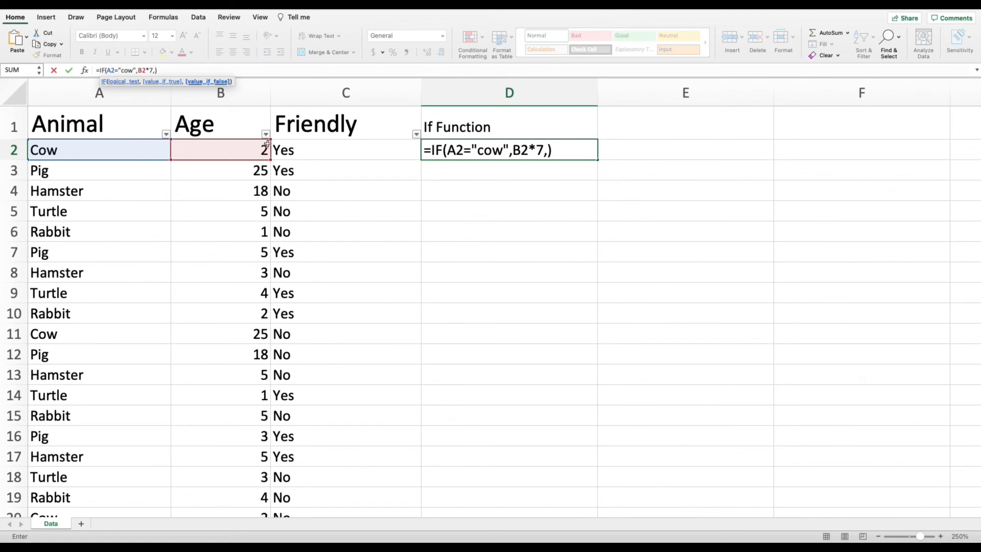
Step: Use B2 as the value if false, completing the D2 formula as =IF(A2="cow",B2*7,B2)
{"action": "left_click", "coordinate": [235, 152]}
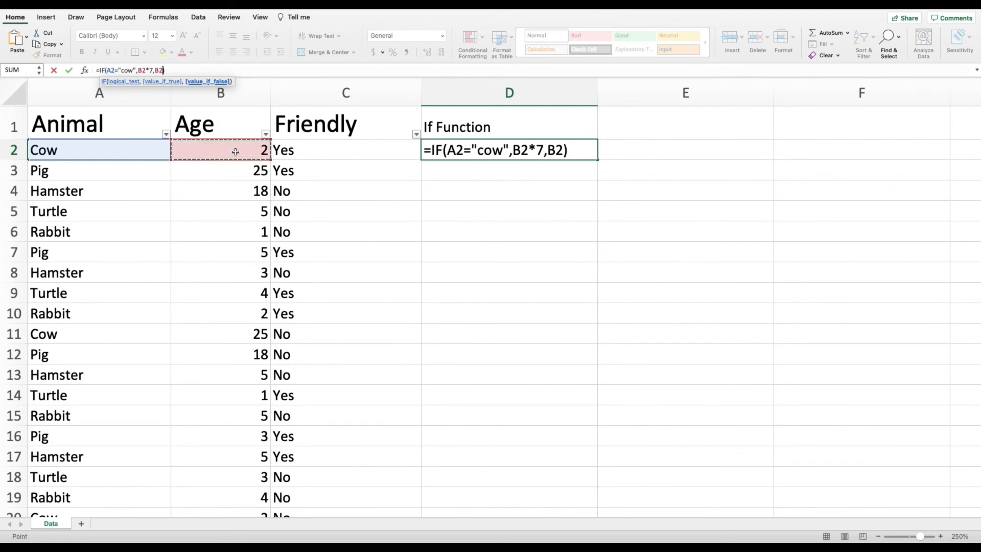
{"action": "left_click", "coordinate": [156, 71]}
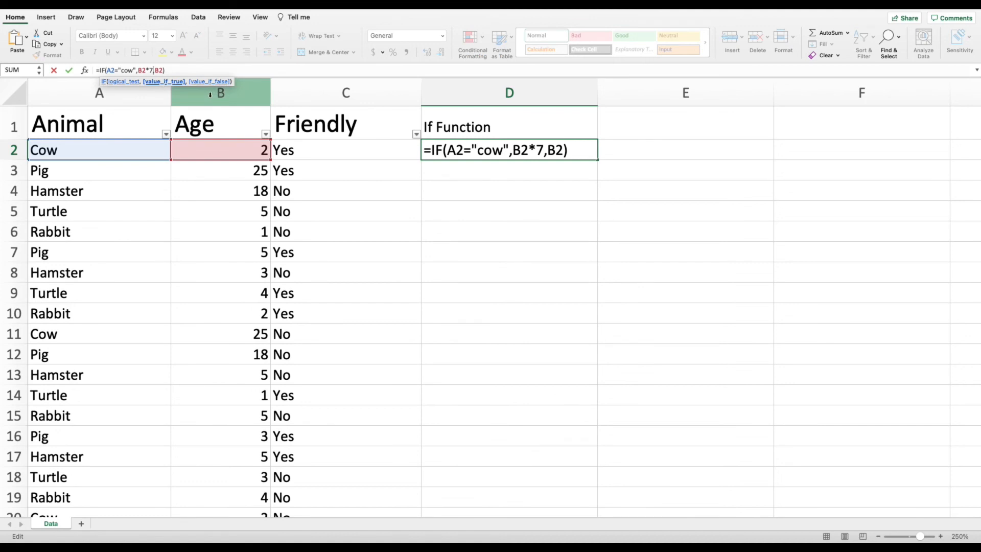
{"action": "key", "text": "Return"}
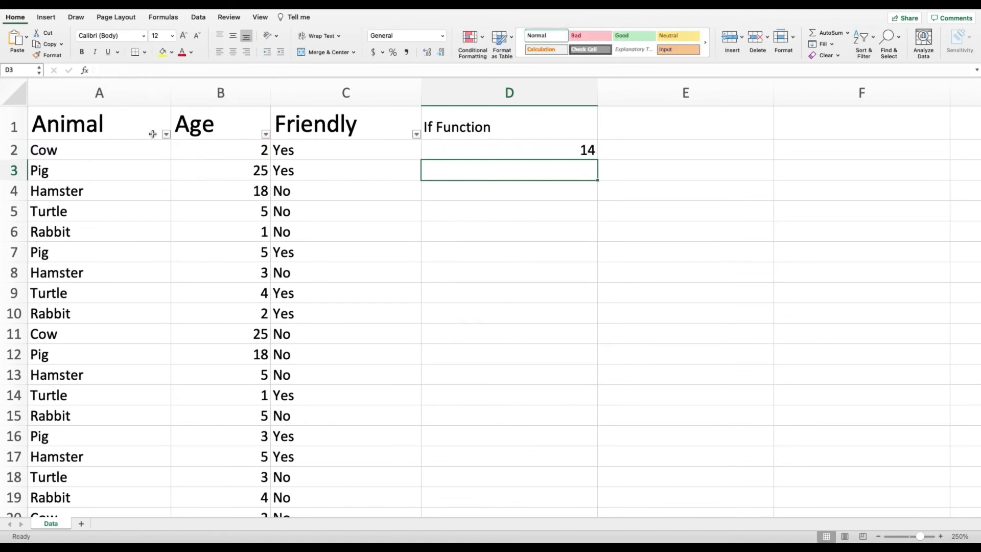
Step: Fill the age-calculating IF formula from D2 down to D14 and inspect the formulas in D3 and D11
{"action": "left_click", "coordinate": [475, 156]}
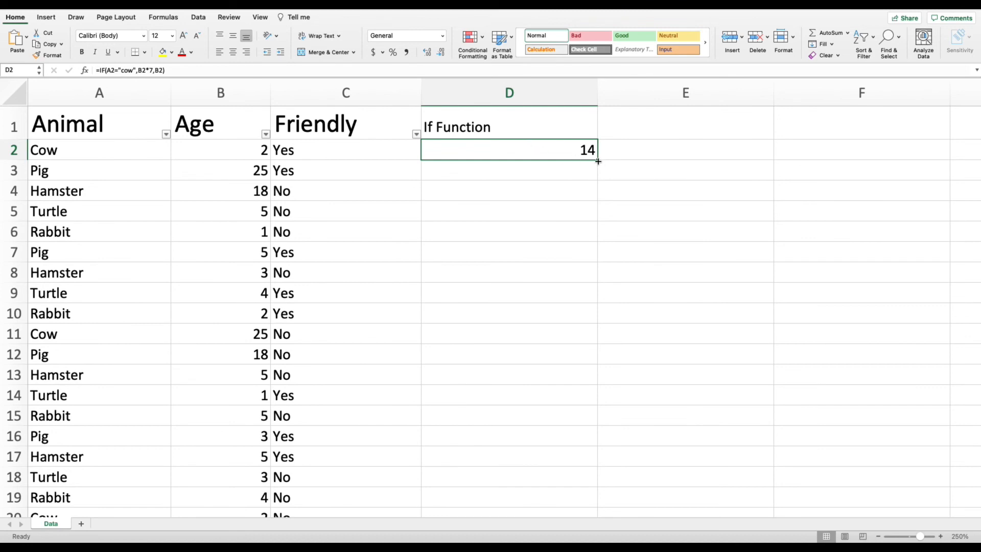
{"action": "left_click_drag", "start_coordinate": [598, 162], "coordinate": [579, 405]}
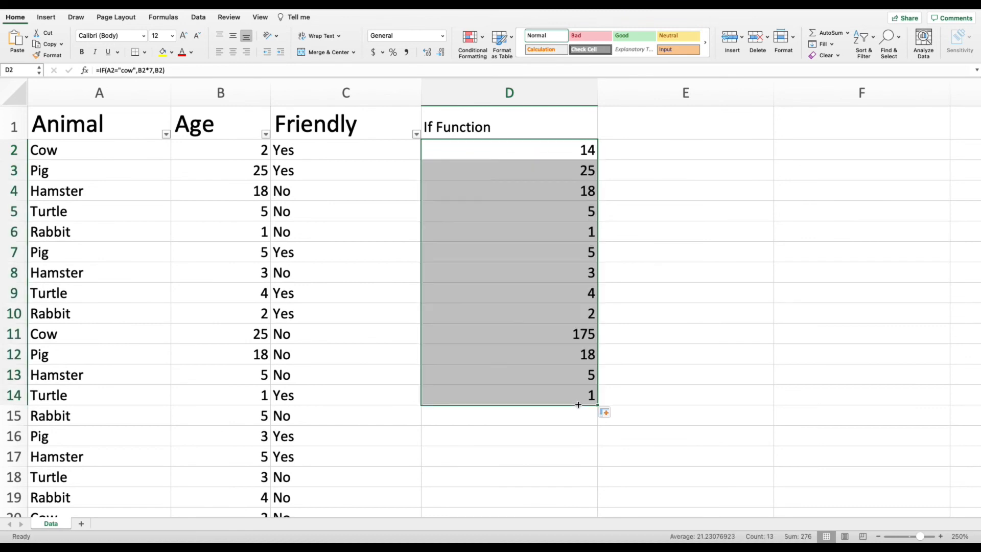
{"action": "left_click", "coordinate": [679, 188]}
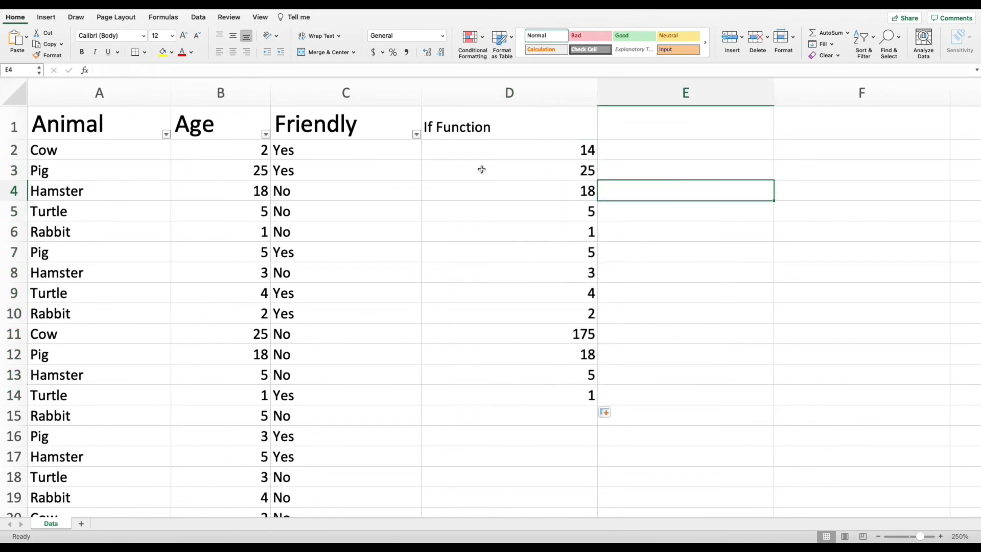
{"action": "left_click", "coordinate": [561, 169]}
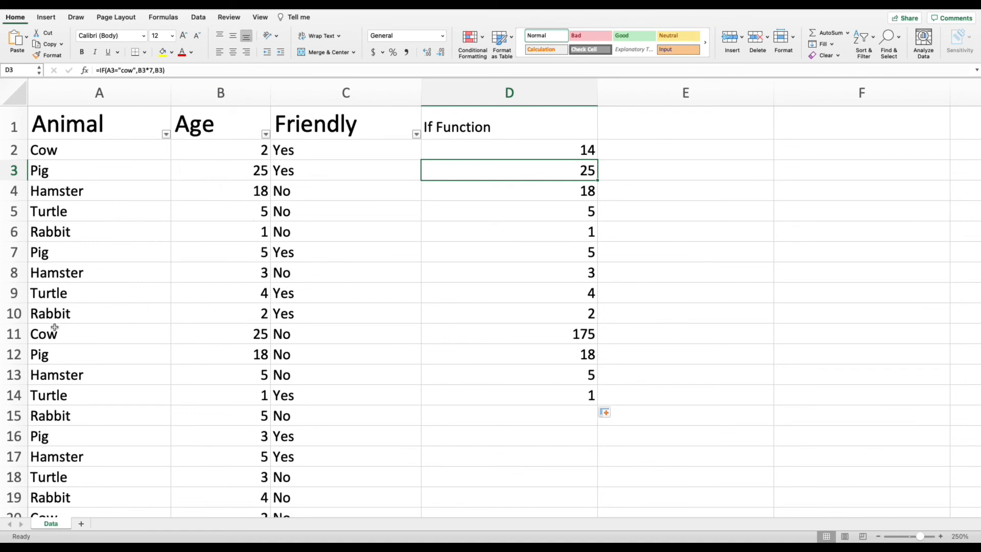
{"action": "left_click", "coordinate": [209, 337]}
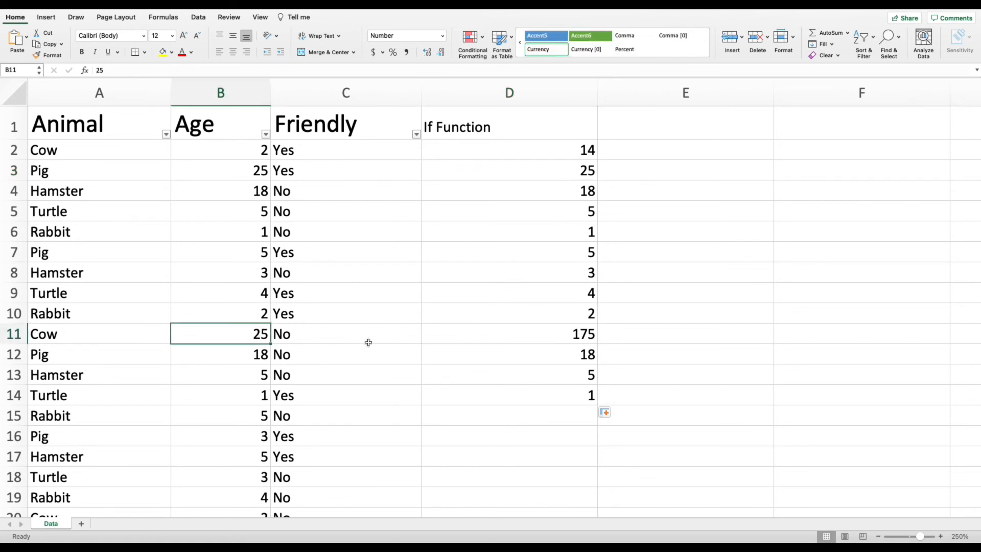
{"action": "left_click", "coordinate": [509, 339]}
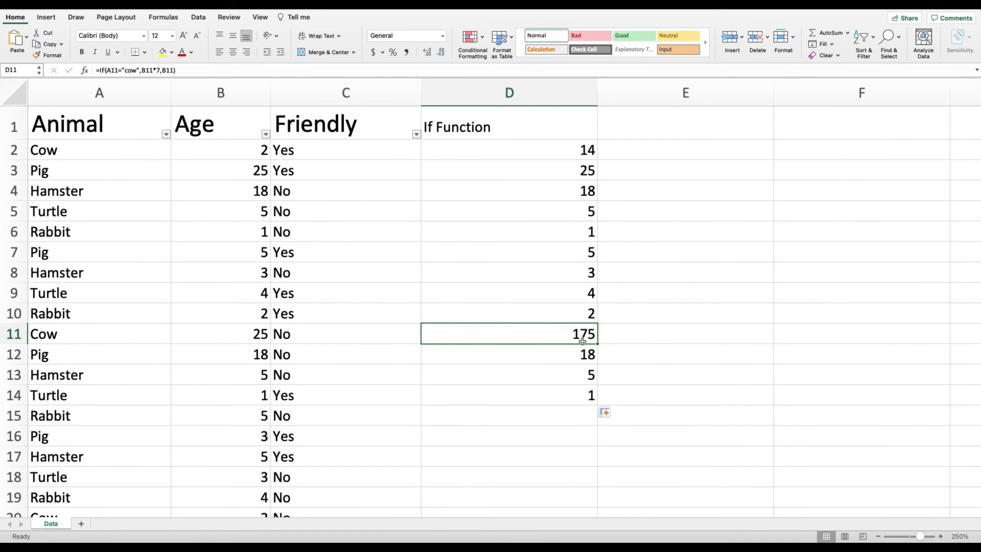
Step: Clear the IF formulas from cells D2 to D14 and select the empty cell D2
{"action": "left_click_drag", "start_coordinate": [554, 148], "coordinate": [538, 387]}
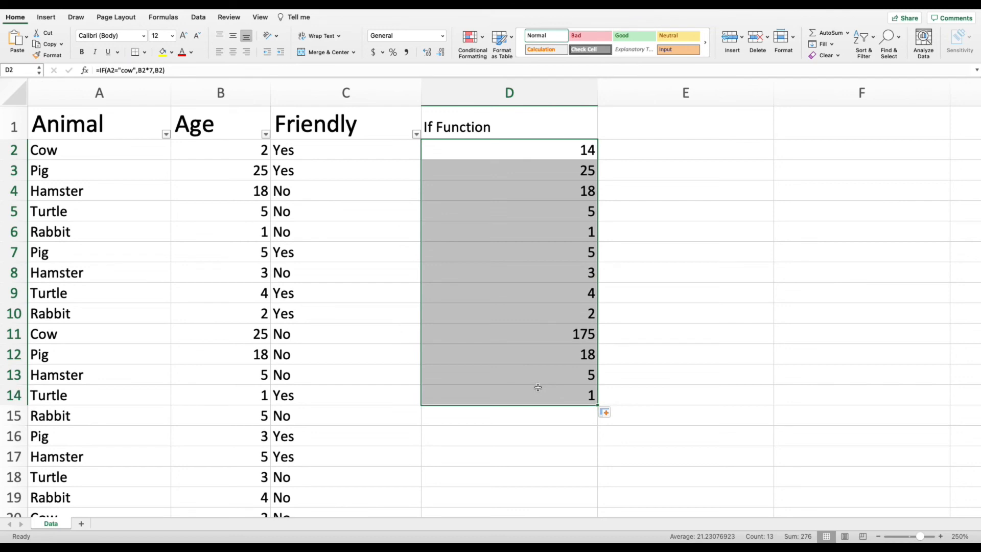
{"action": "key", "text": "Delete"}
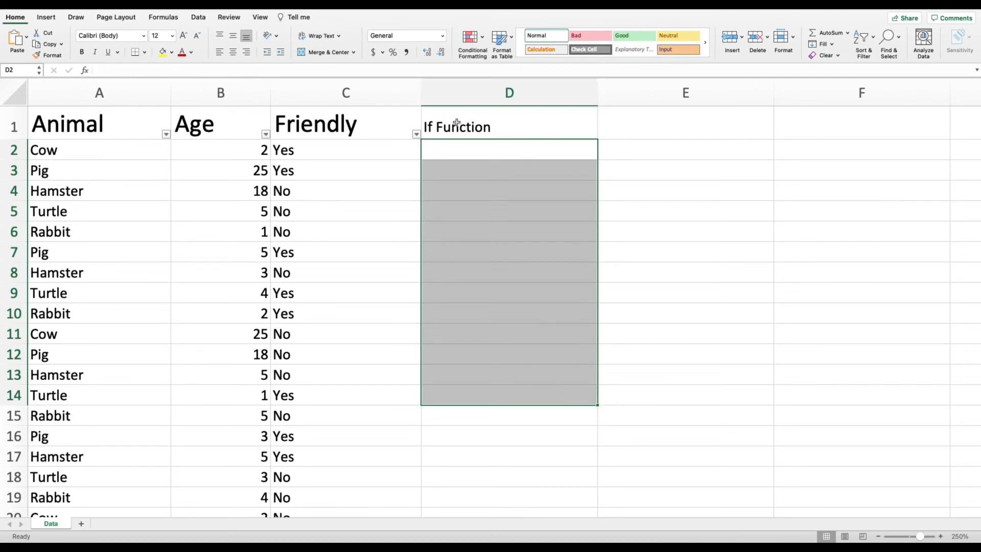
{"action": "left_click", "coordinate": [447, 147]}
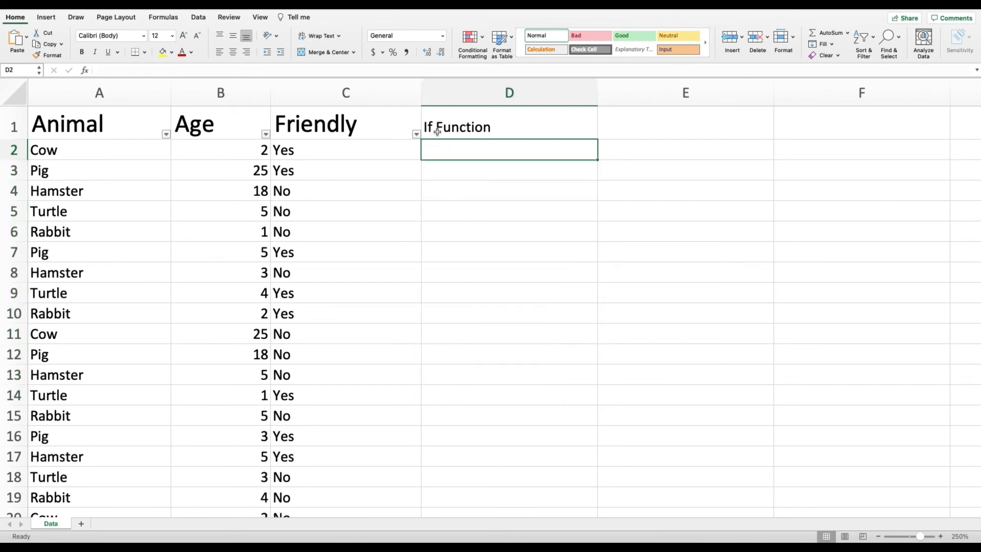